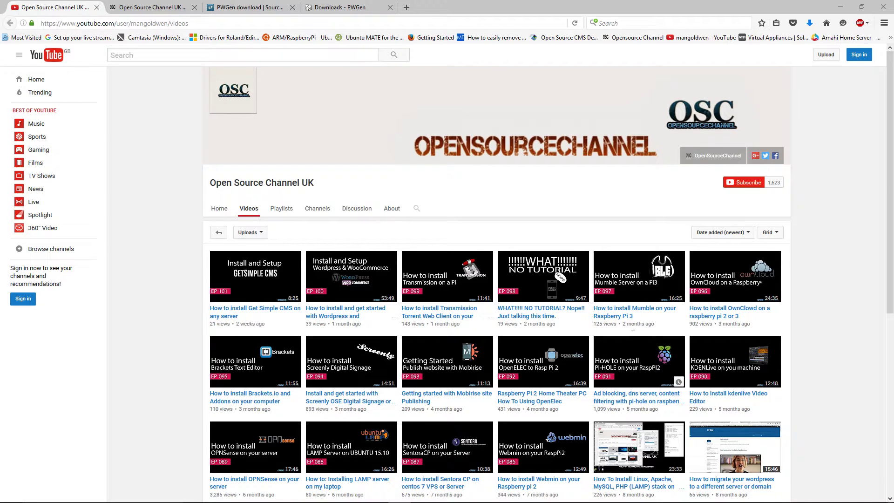
# Step: Switch to the opensourcechannel.co.uk tab showing its WordPress tutorials homepage
pyautogui.click(133, 4)
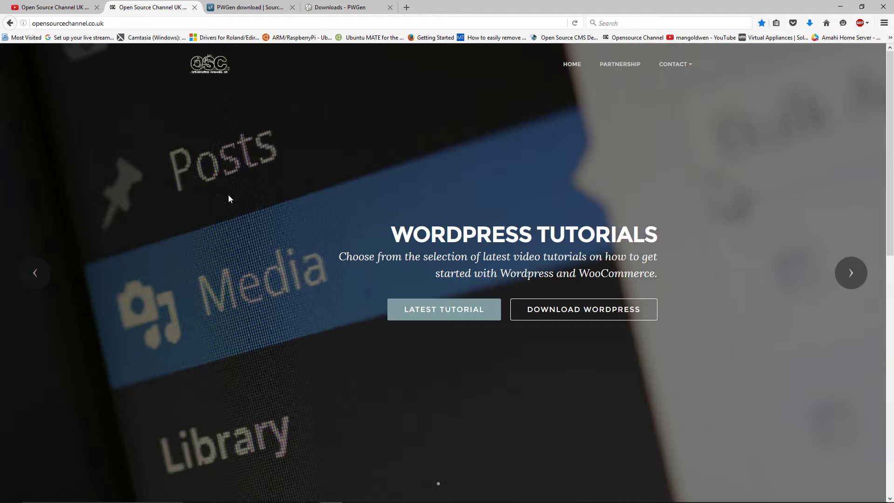
pyautogui.scroll(-1, 228, 199)
pyautogui.scroll(-3, 228, 198)
pyautogui.scroll(-3, 229, 199)
pyautogui.scroll(-2, 228, 200)
pyautogui.scroll(4, 228, 200)
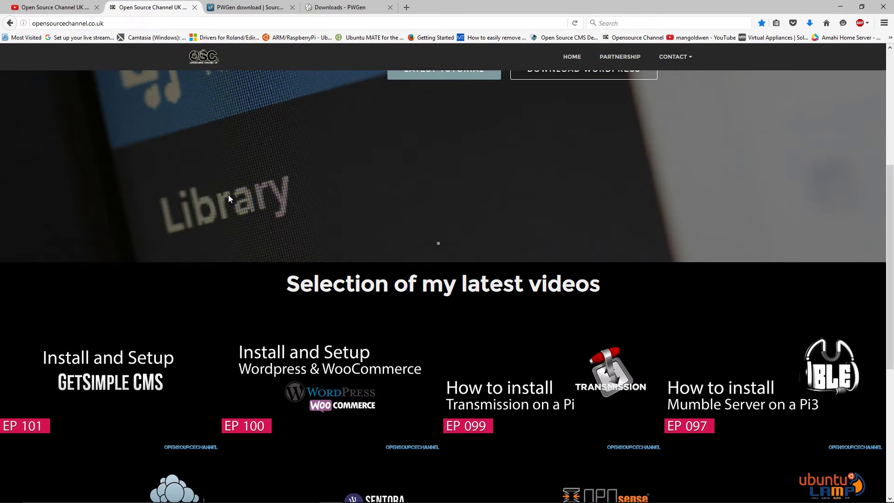
pyautogui.scroll(-3, 284, 244)
pyautogui.scroll(-2, 284, 244)
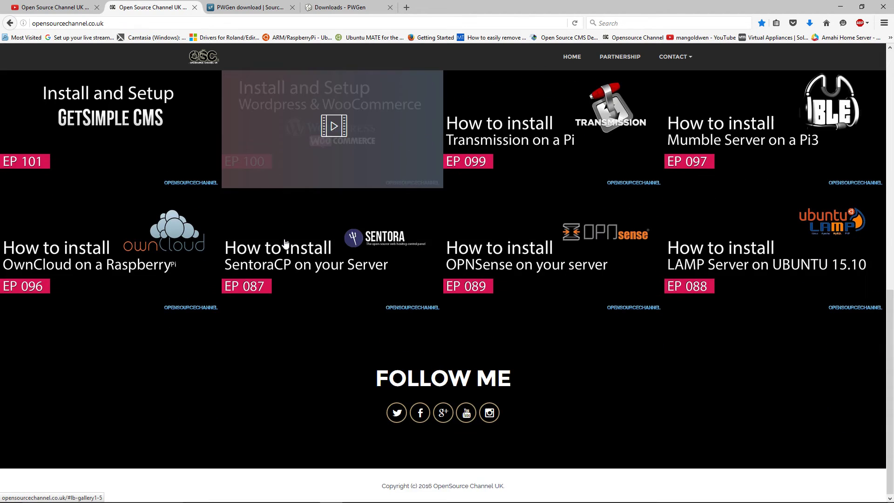
pyautogui.scroll(1, 284, 244)
pyautogui.scroll(6, 284, 244)
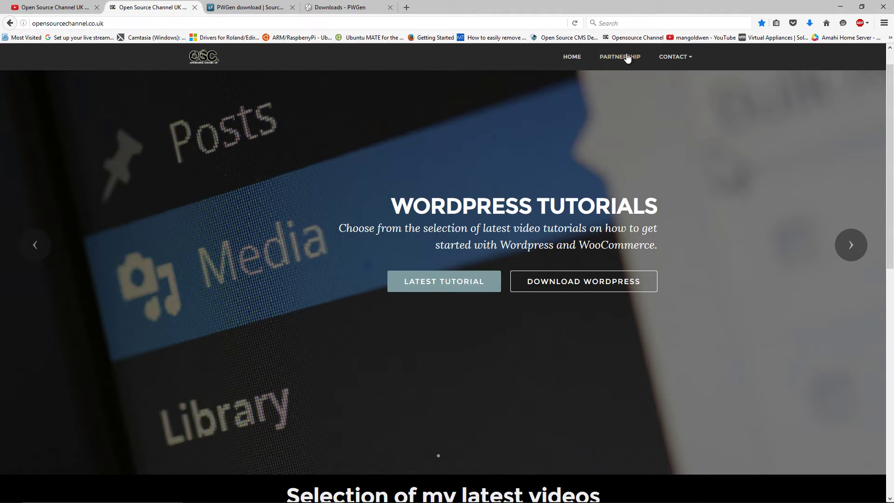
# Step: Open the Partnership page from the Contact menu to view Future Hosting, ZVPS and TechSmith
pyautogui.click(670, 57)
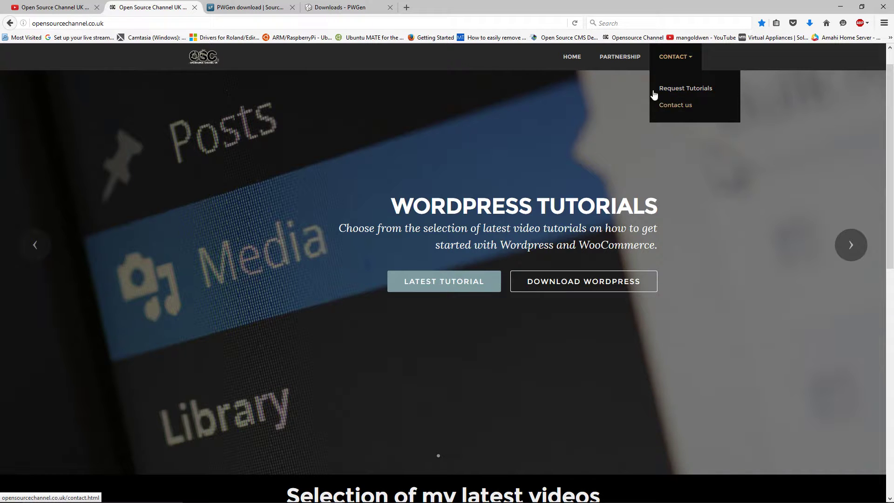
pyautogui.click(619, 56)
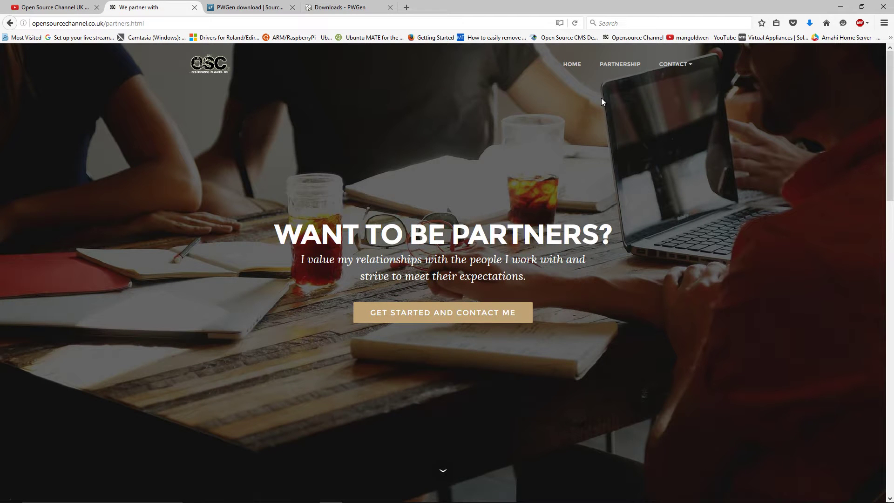
pyautogui.scroll(-3, 591, 116)
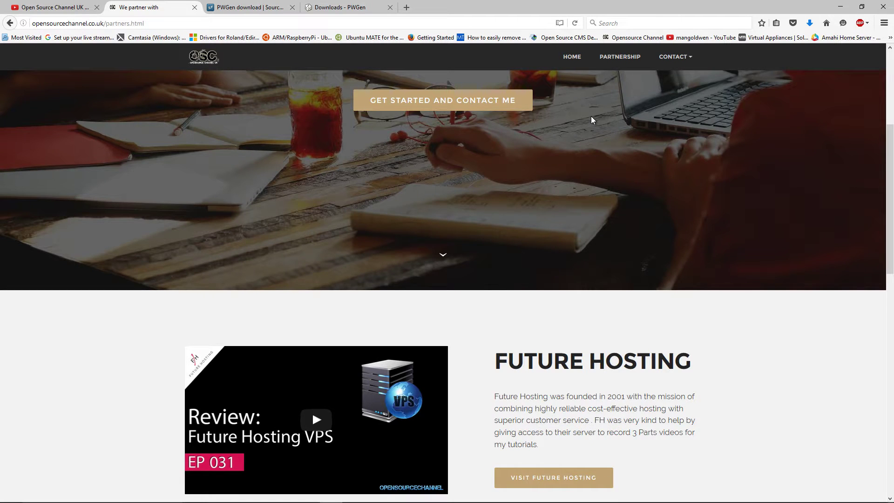
pyautogui.scroll(-3, 591, 120)
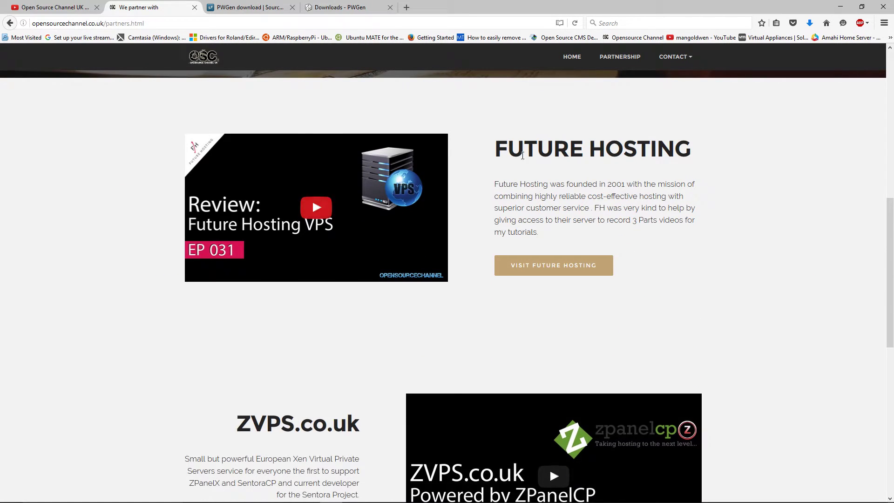
pyautogui.scroll(-2, 610, 208)
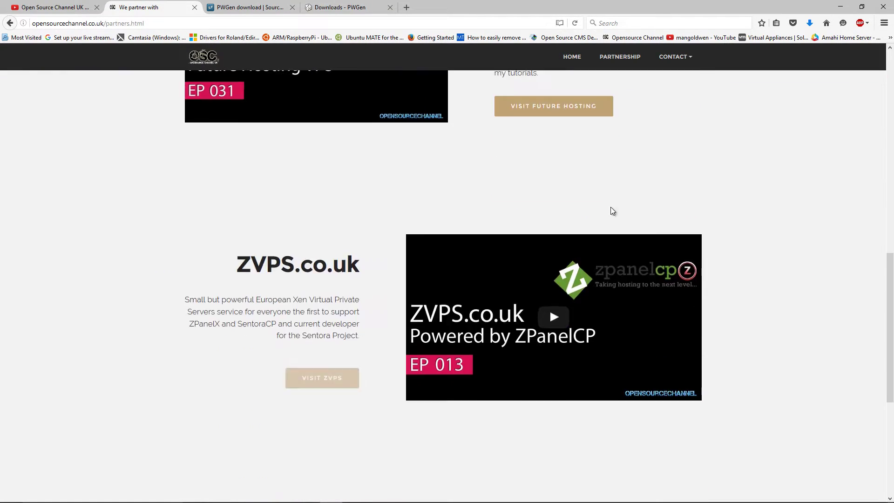
pyautogui.scroll(-1, 606, 210)
pyautogui.scroll(2, 605, 210)
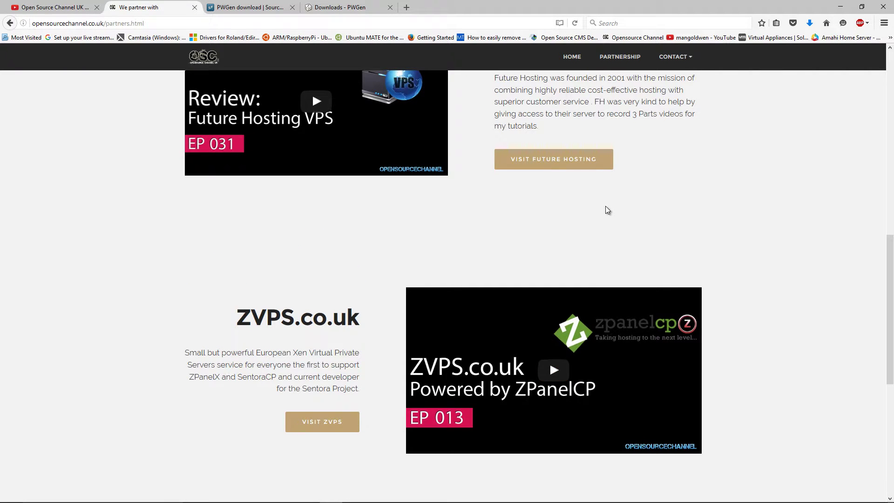
pyautogui.scroll(3, 606, 210)
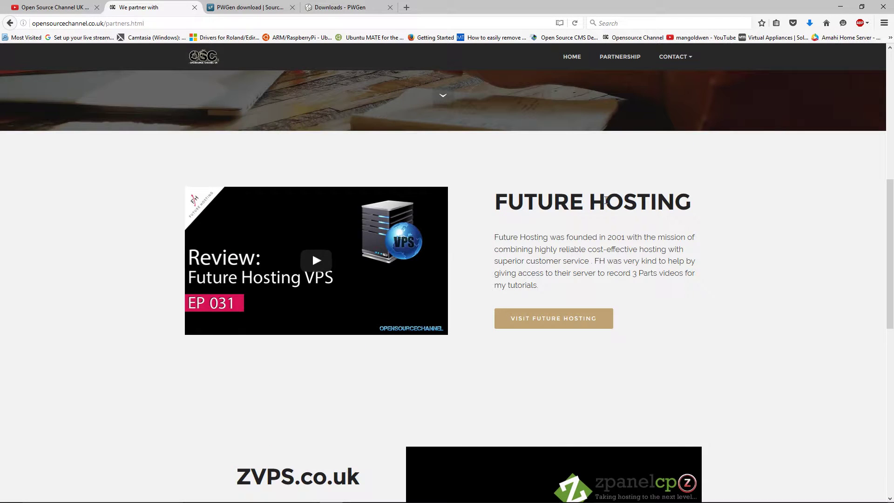
pyautogui.scroll(-4, 605, 201)
pyautogui.scroll(-3, 604, 203)
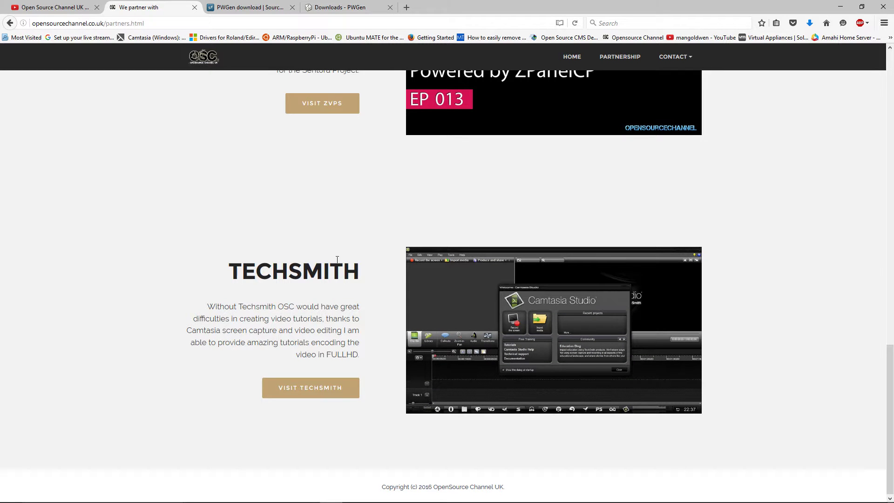
pyautogui.click(840, 7)
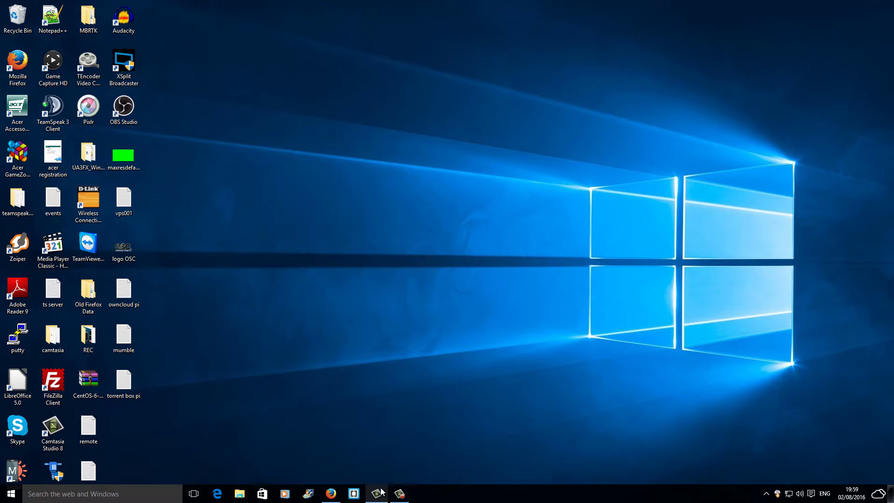
pyautogui.click(398, 493)
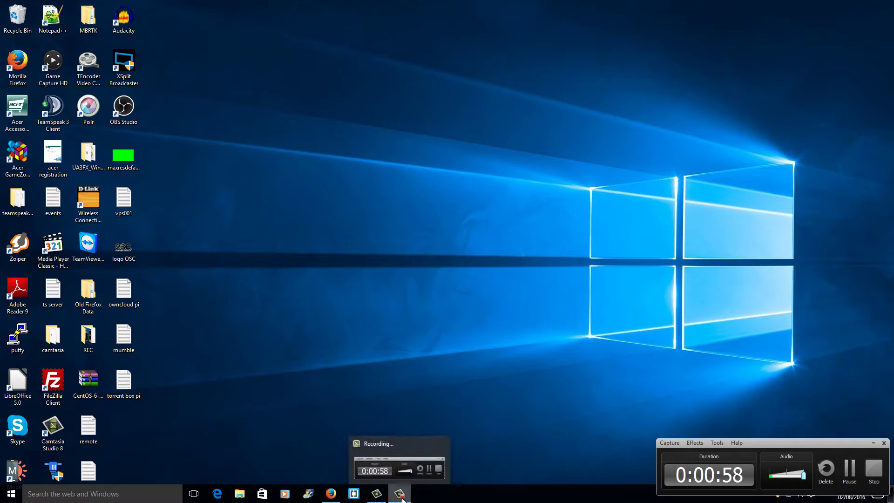
pyautogui.moveTo(376, 493)
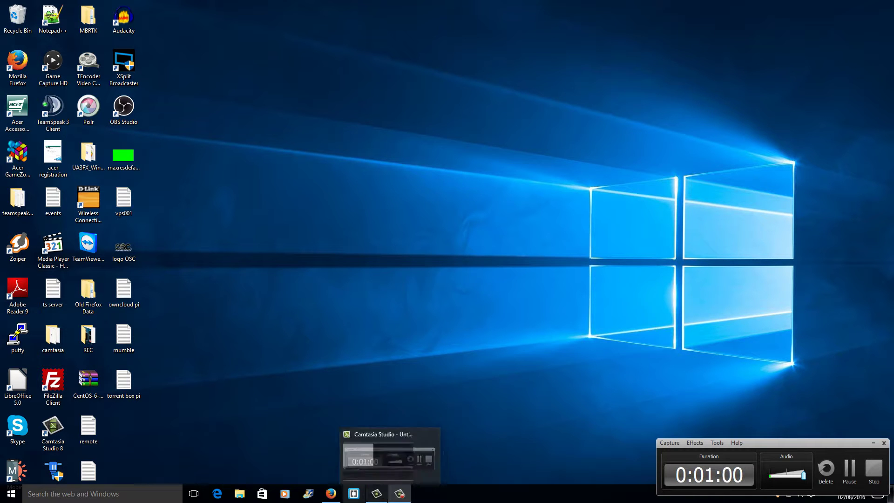
pyautogui.click(332, 493)
pyautogui.scroll(4, 269, 292)
pyautogui.scroll(5, 268, 293)
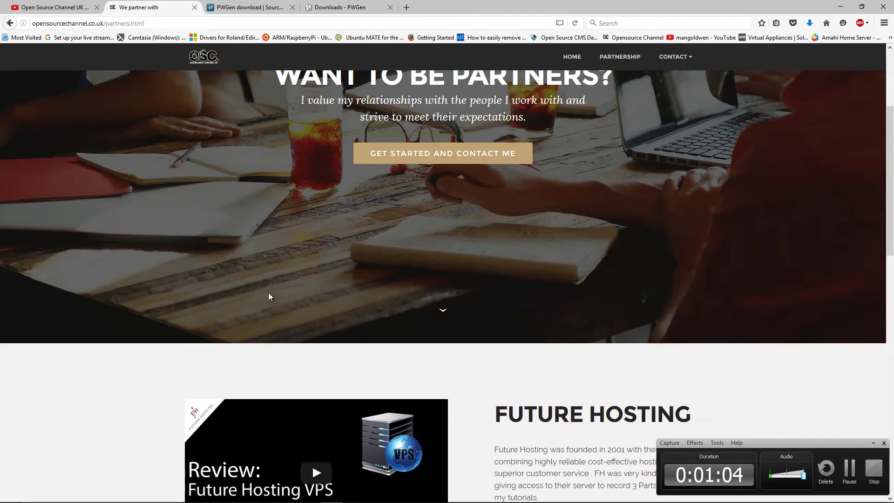
pyautogui.scroll(2, 286, 323)
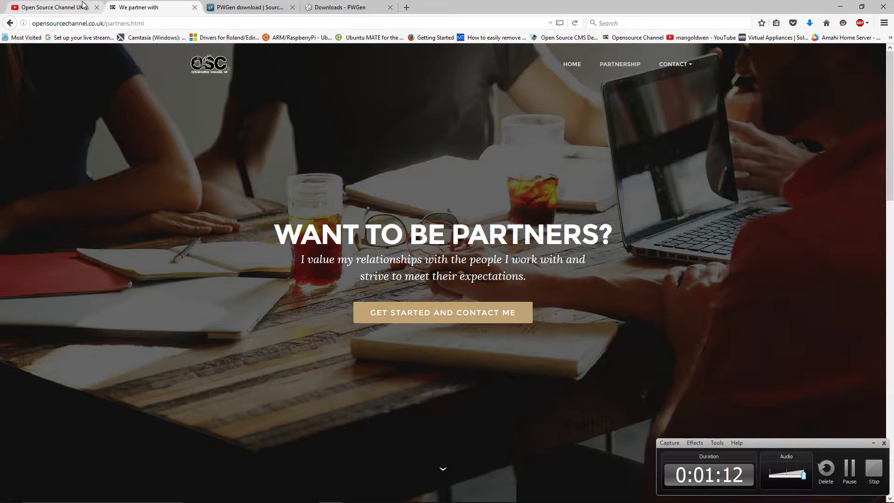
# Step: Open the channel's Twitter, Facebook and Instagram pages from the YouTube banner and About page
pyautogui.click(52, 7)
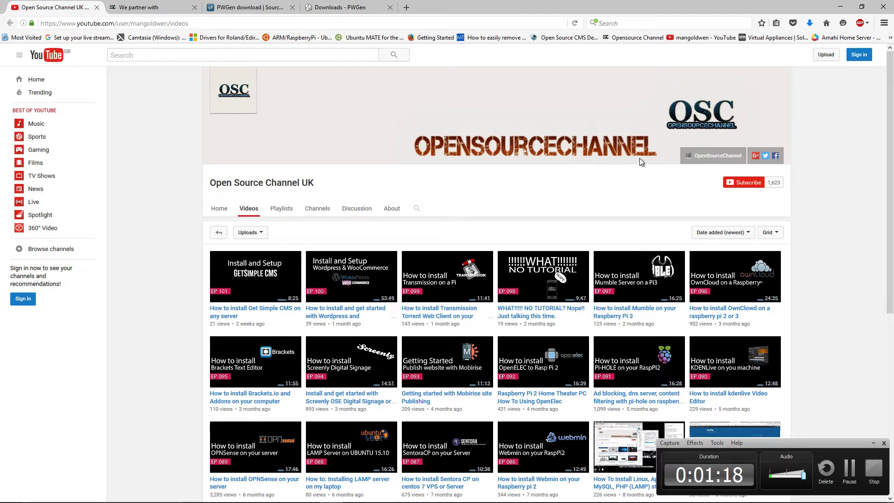
pyautogui.click(764, 157)
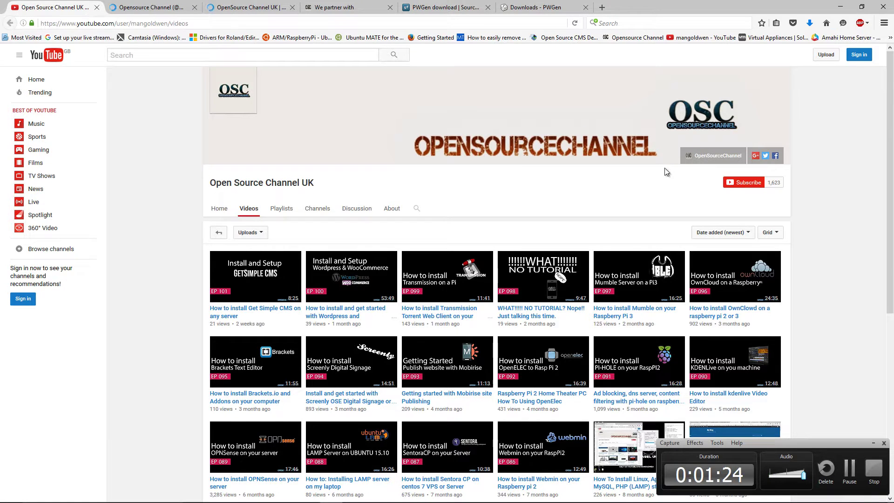
pyautogui.click(392, 210)
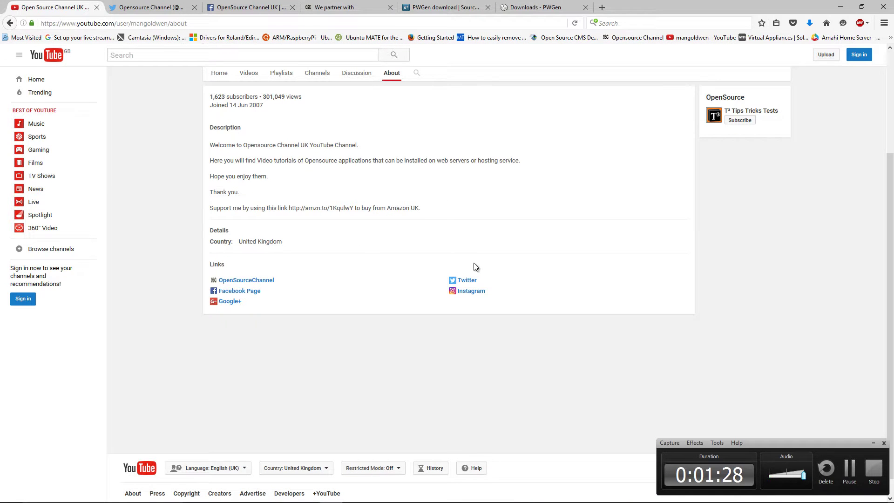
pyautogui.click(471, 292)
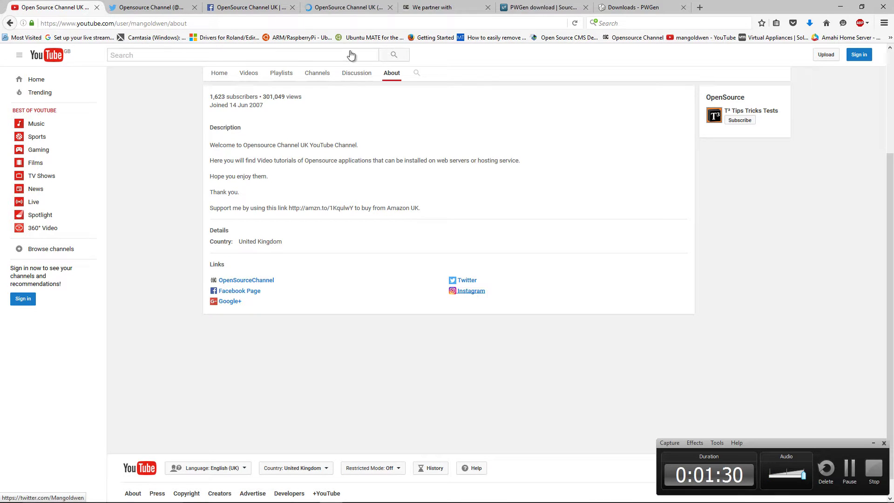
pyautogui.click(351, 8)
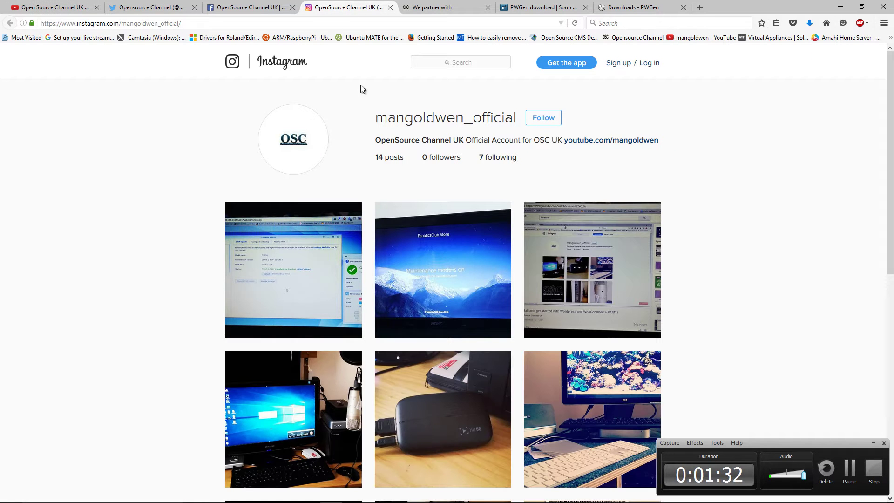
pyautogui.scroll(-1, 439, 213)
pyautogui.scroll(-2, 439, 215)
pyautogui.scroll(-3, 437, 219)
pyautogui.scroll(6, 436, 217)
pyautogui.moveTo(443, 269)
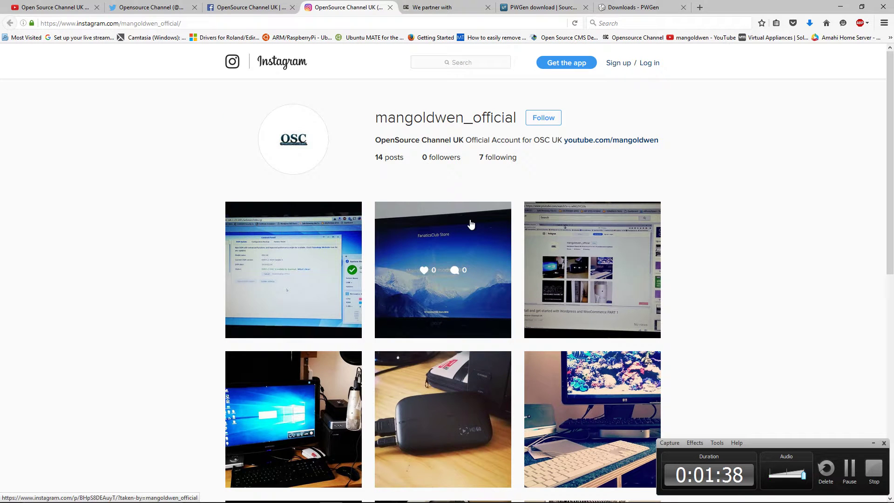
pyautogui.scroll(-2, 471, 223)
pyautogui.scroll(-4, 471, 224)
pyautogui.scroll(4, 470, 222)
pyautogui.scroll(3, 470, 221)
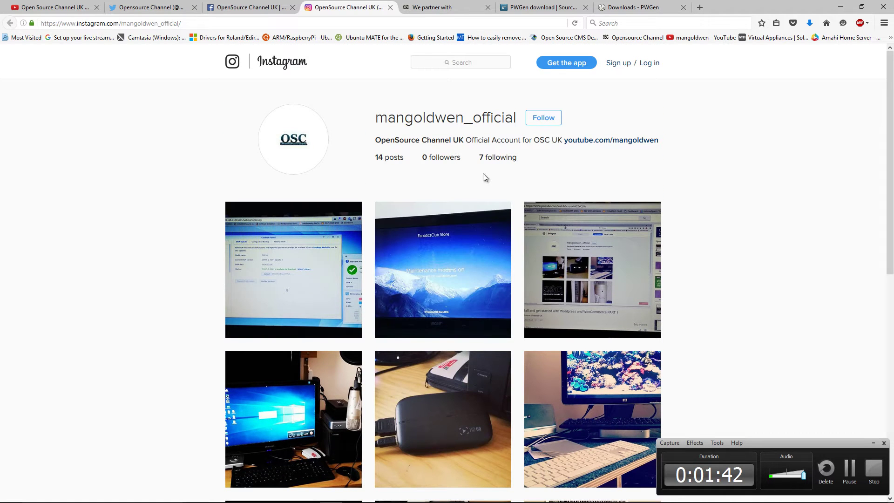
# Step: Close the Instagram and Facebook tabs, leaving the Twitter profile showing
pyautogui.click(390, 8)
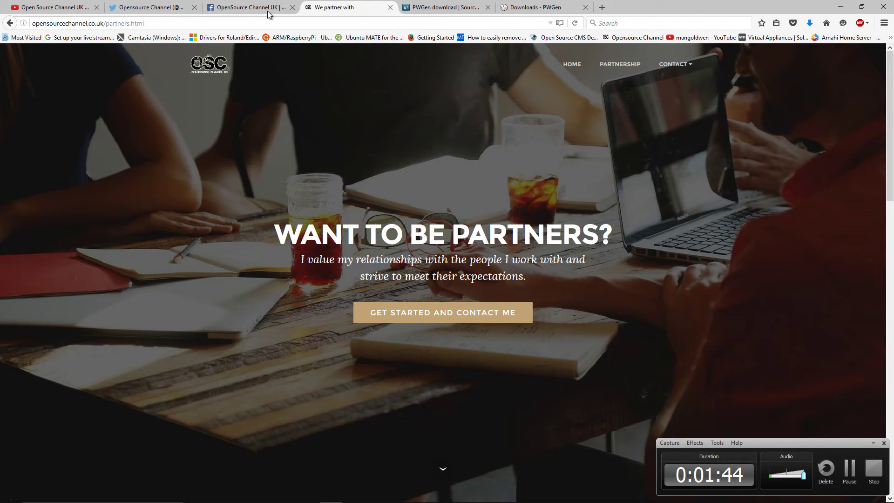
pyautogui.click(248, 7)
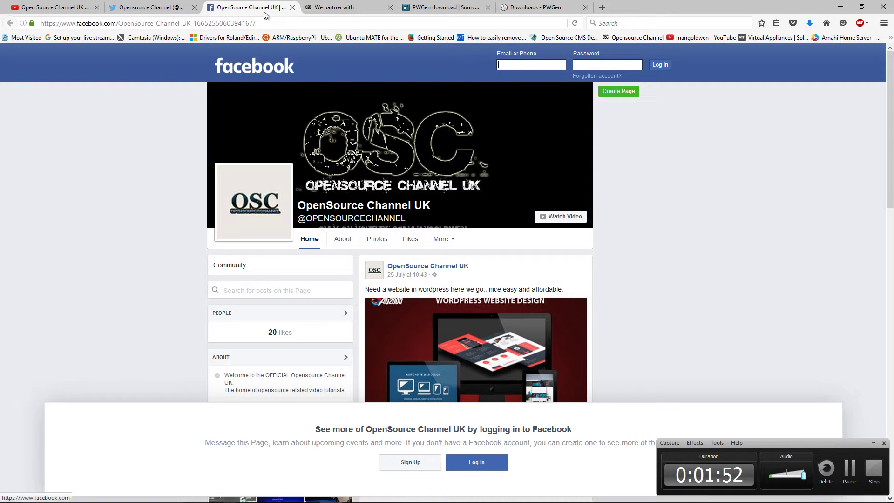
pyautogui.click(293, 8)
pyautogui.hotkey('ctrl', 'pageup')
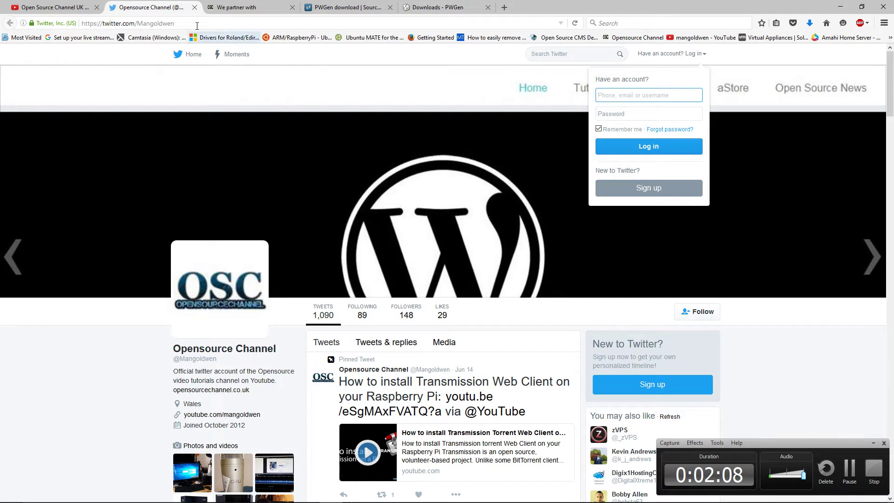
# Step: Close the Twitter tab, browse the channel's video list, then switch to SourceForge's PWGen page
pyautogui.click(195, 8)
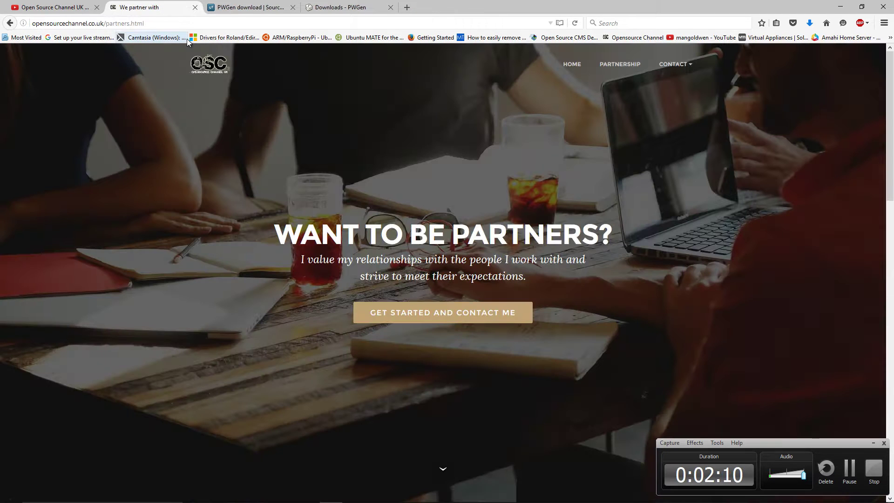
pyautogui.click(63, 7)
pyautogui.scroll(3, 540, 156)
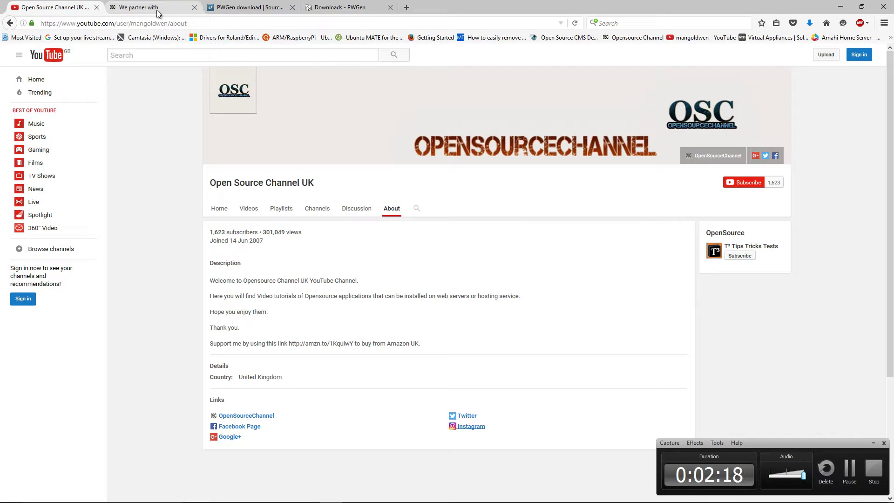
pyautogui.click(261, 213)
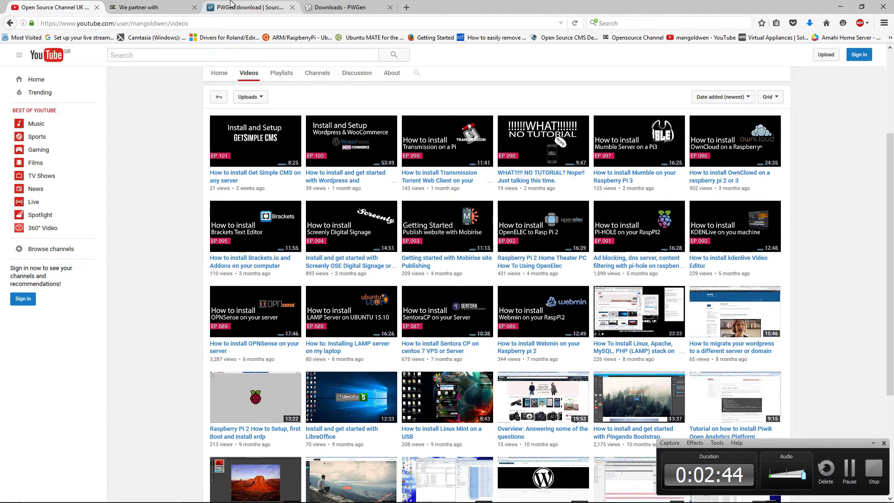
pyautogui.click(249, 8)
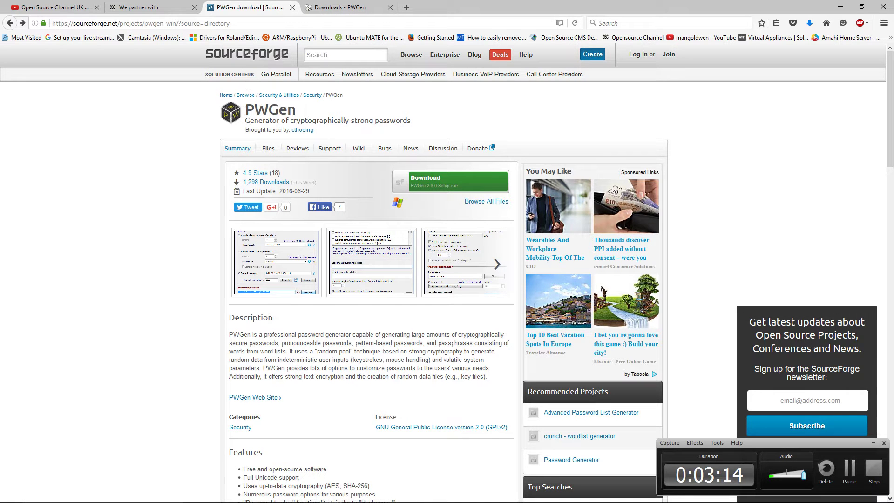
# Step: Highlight the PWGen title, check the Windows downloads tab, and start the PWGen setup download
pyautogui.moveTo(245, 111); pyautogui.dragTo(313, 117)
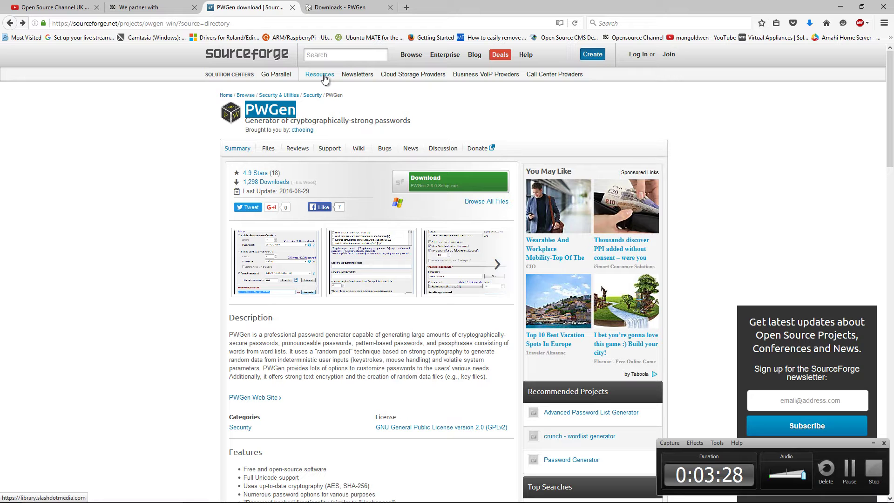
pyautogui.click(359, 7)
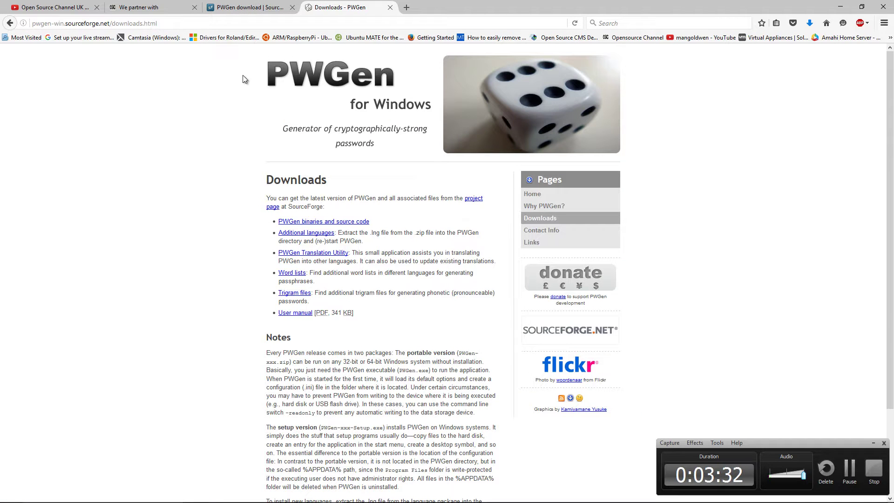
pyautogui.click(250, 7)
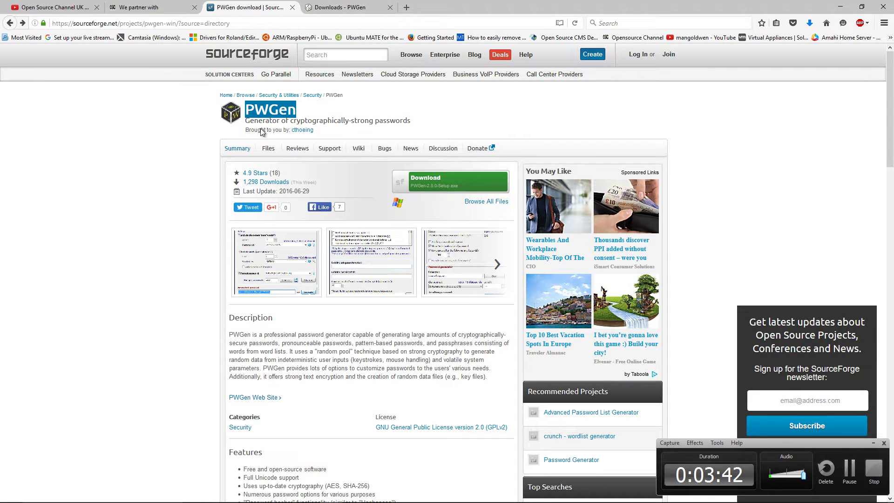
pyautogui.click(446, 183)
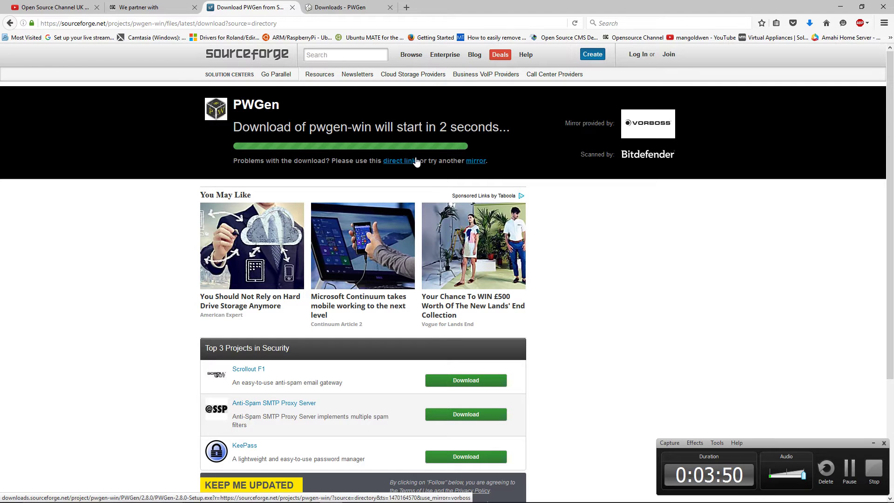
# Step: Close the download tab and show the downloaded PWGen setup file in its folder
pyautogui.click(292, 7)
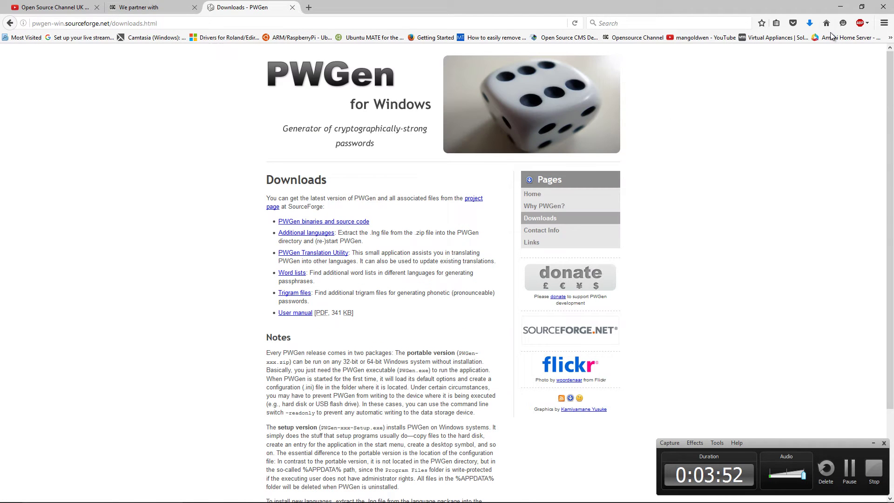
pyautogui.click(810, 24)
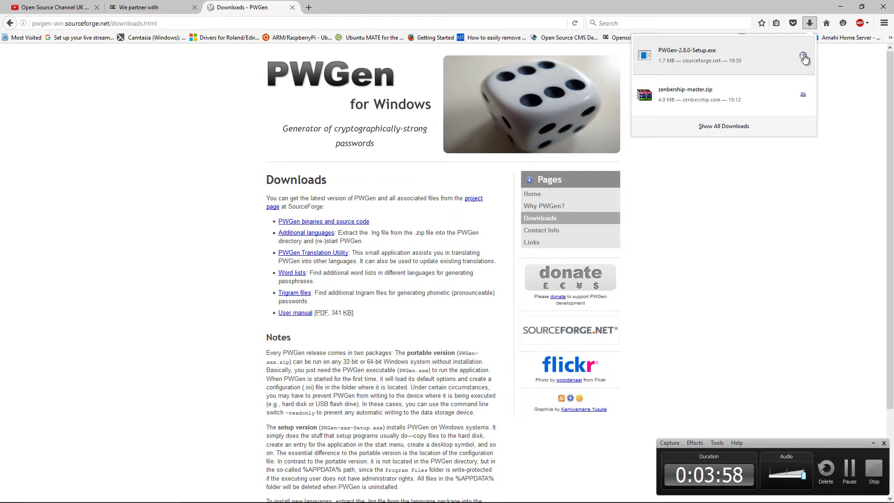
pyautogui.click(802, 56)
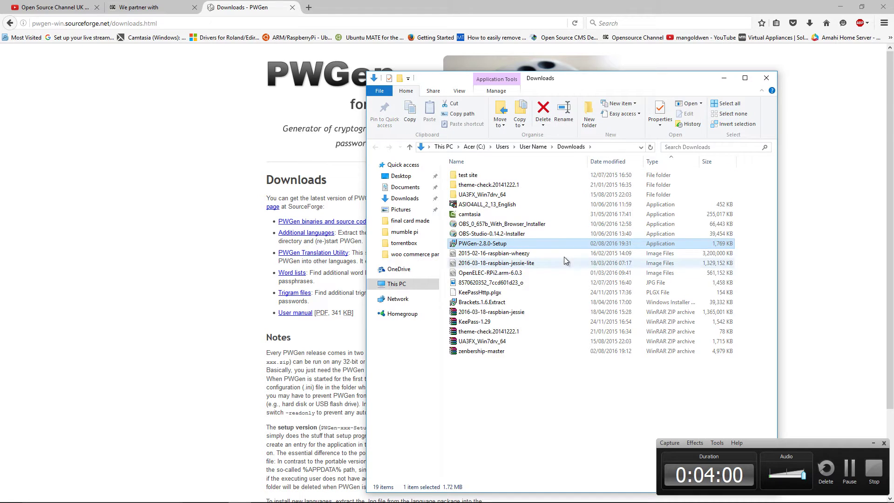
pyautogui.click(764, 78)
pyautogui.moveTo(447, 500)
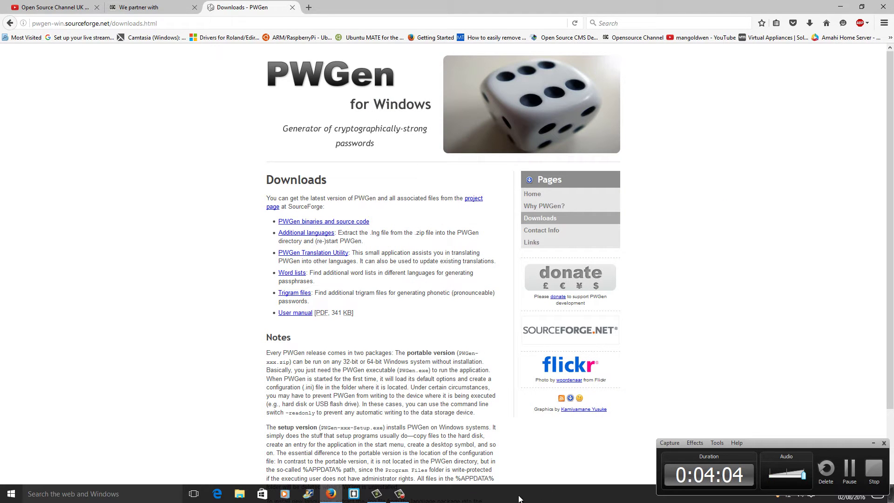
# Step: Expand the PWGen folder under All apps in the Start menu
pyautogui.click(12, 494)
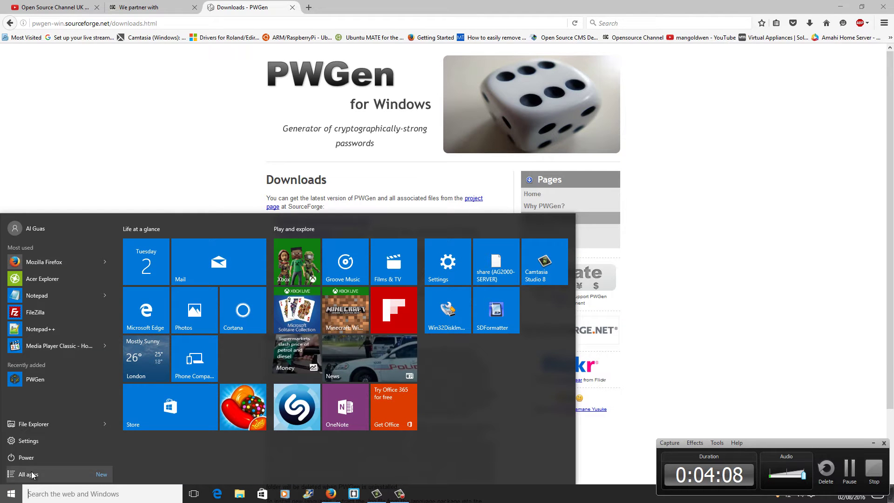
pyautogui.click(54, 426)
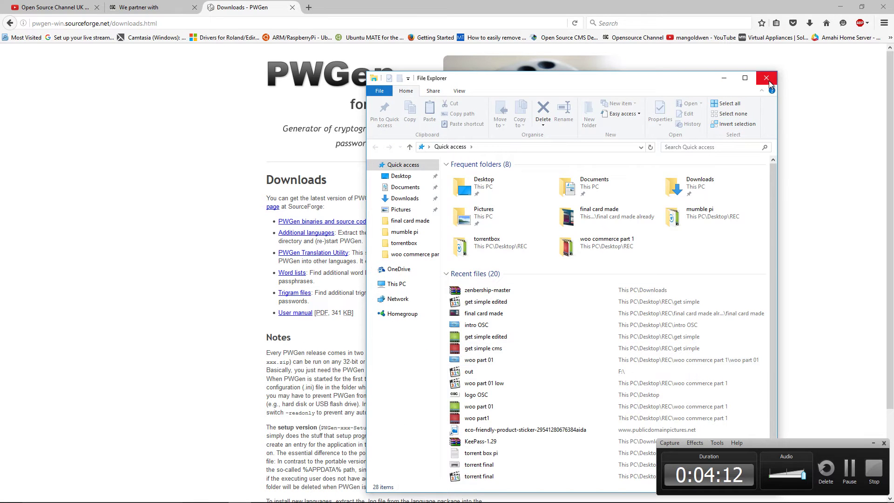
pyautogui.click(768, 80)
pyautogui.click(13, 493)
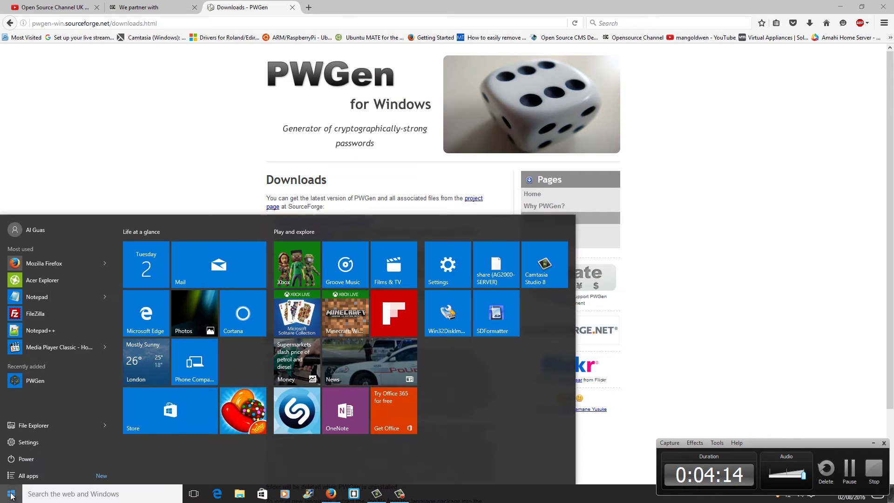
pyautogui.click(58, 475)
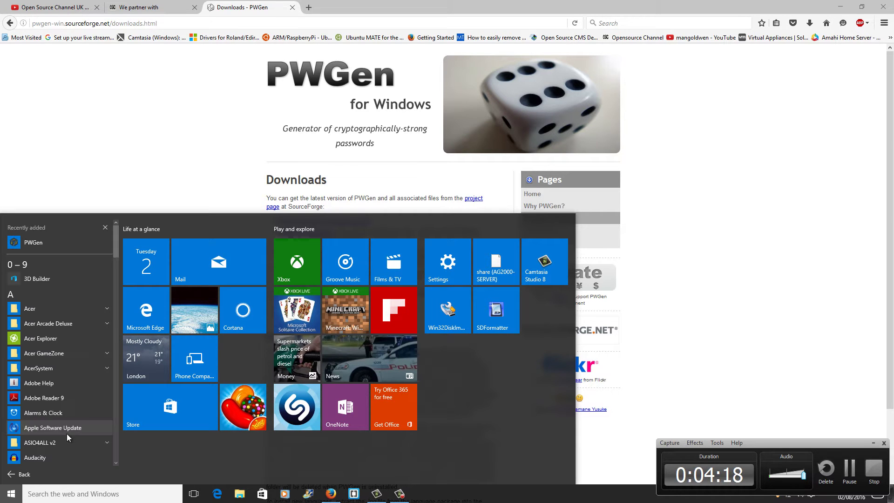
pyautogui.scroll(-3, 68, 427)
pyautogui.scroll(-3, 68, 427)
pyautogui.scroll(-4, 68, 427)
pyautogui.scroll(-2, 68, 427)
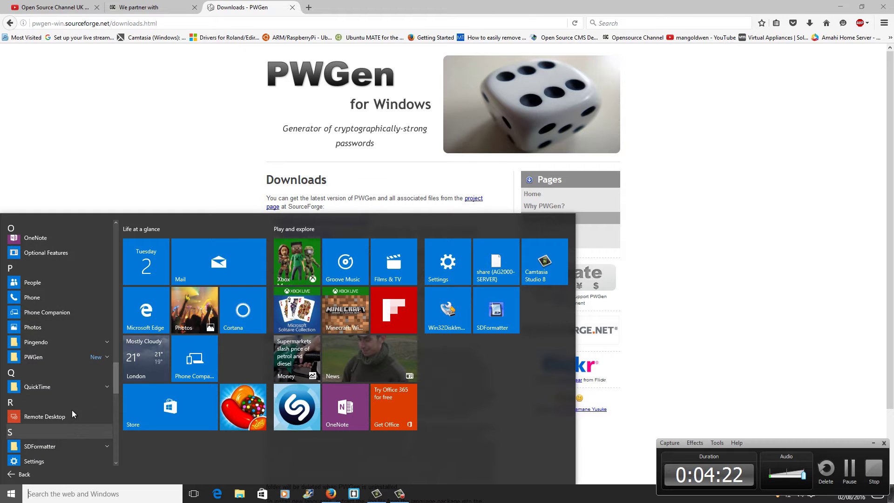
pyautogui.click(54, 357)
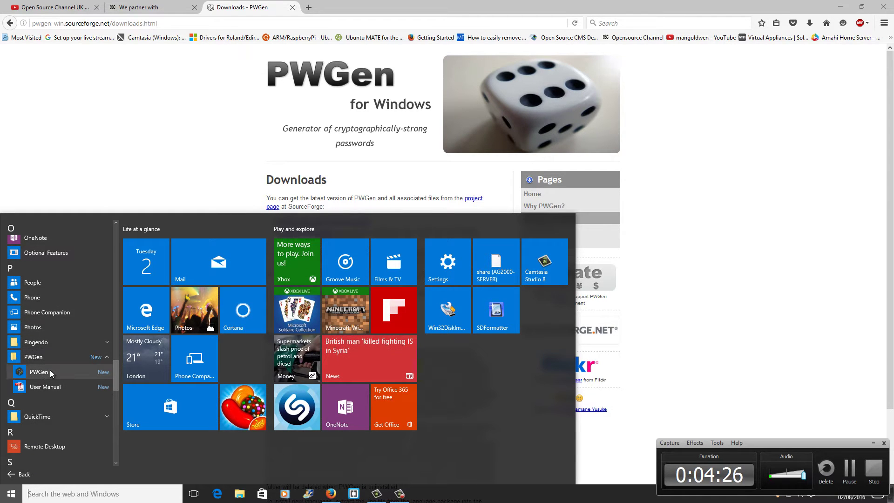
# Step: Launch PWGen, move its window right, and lower the password length to 7
pyautogui.click(49, 370)
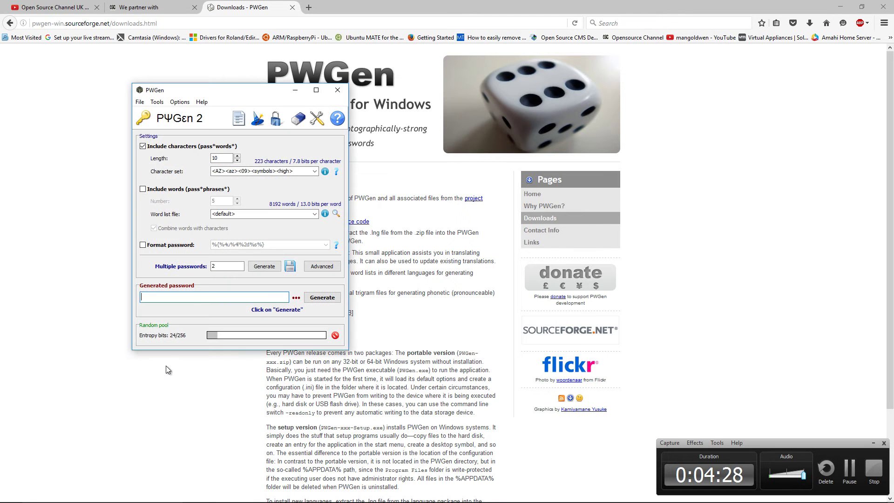
pyautogui.moveTo(254, 92); pyautogui.dragTo(563, 101)
pyautogui.click(552, 171)
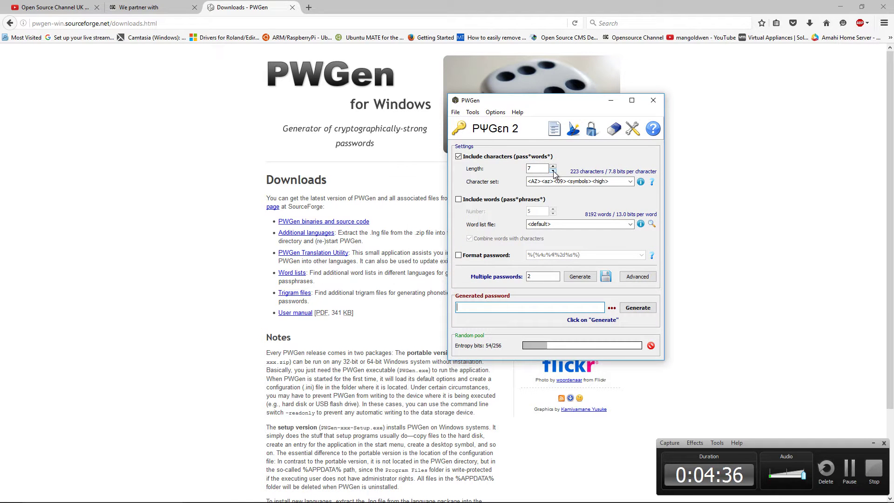
pyautogui.click(552, 171)
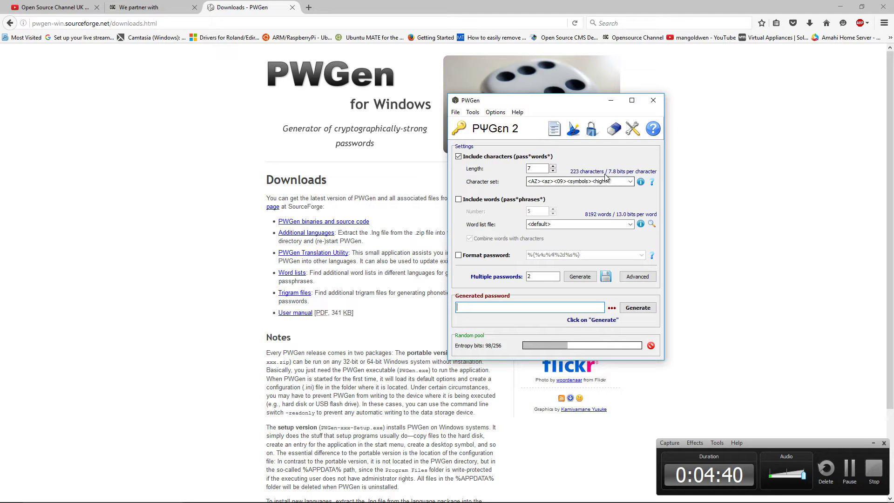
# Step: Limit the character set to upper- and lowercase letters (52 characters, 5.7 bits each)
pyautogui.click(631, 182)
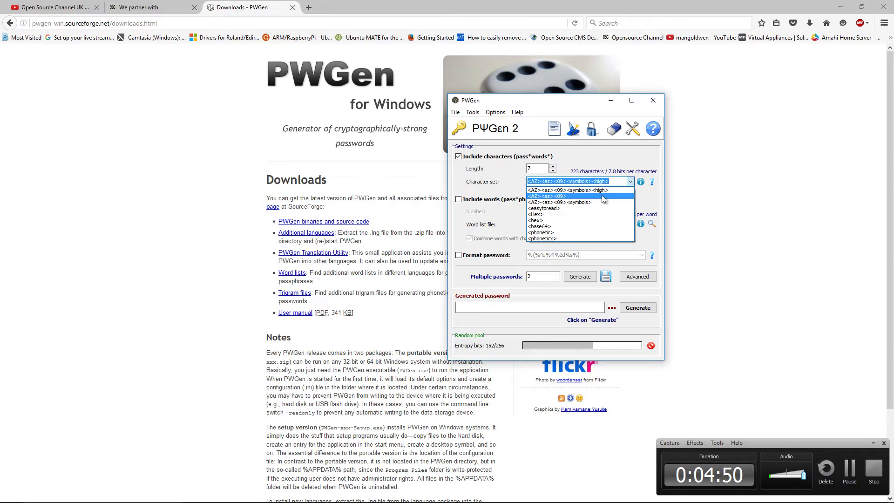
pyautogui.click(601, 195)
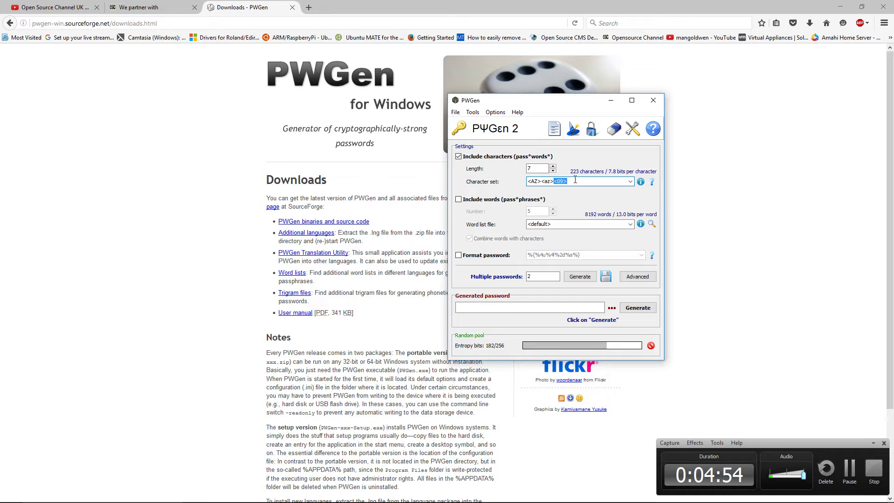
pyautogui.press('BackSpace')
pyautogui.doubleClick(529, 273)
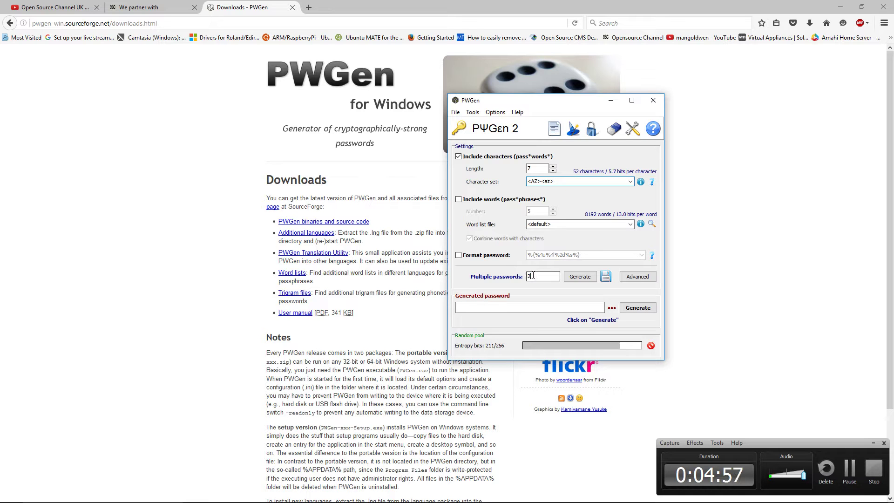
# Step: Generate a 7-letter password, then raise length to 10 and generate a 57-bit password
pyautogui.click(636, 309)
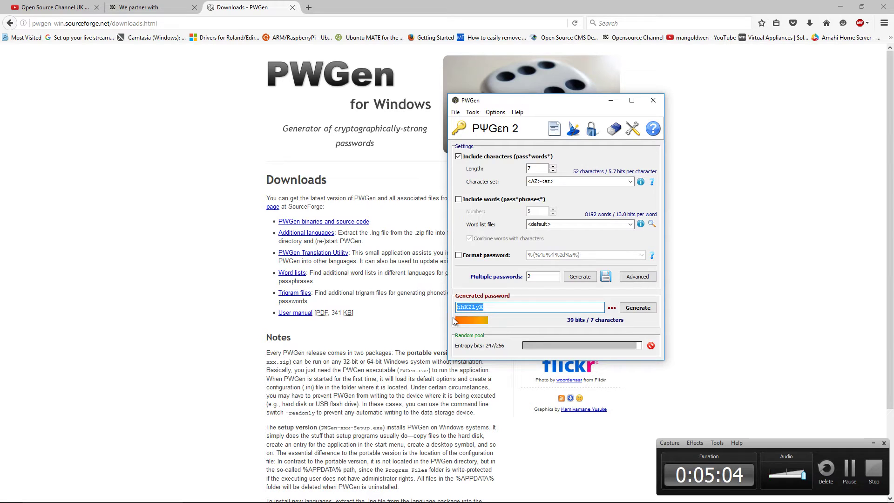
pyautogui.click(552, 167)
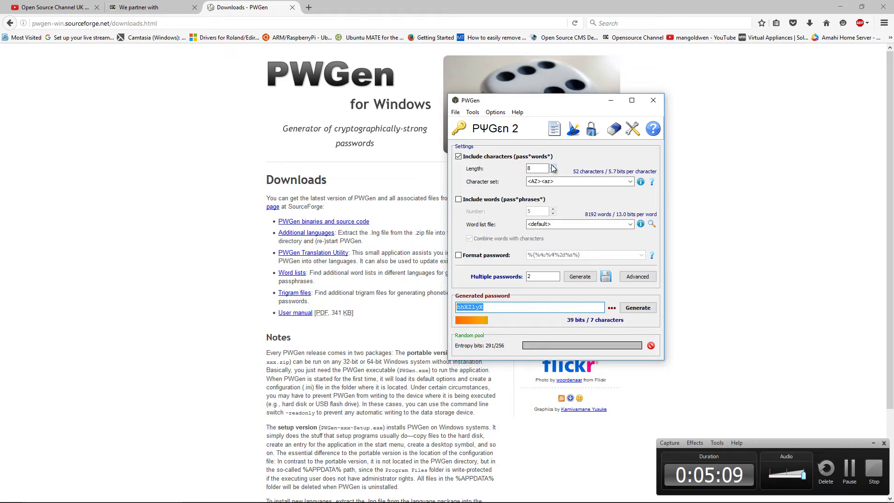
pyautogui.click(638, 308)
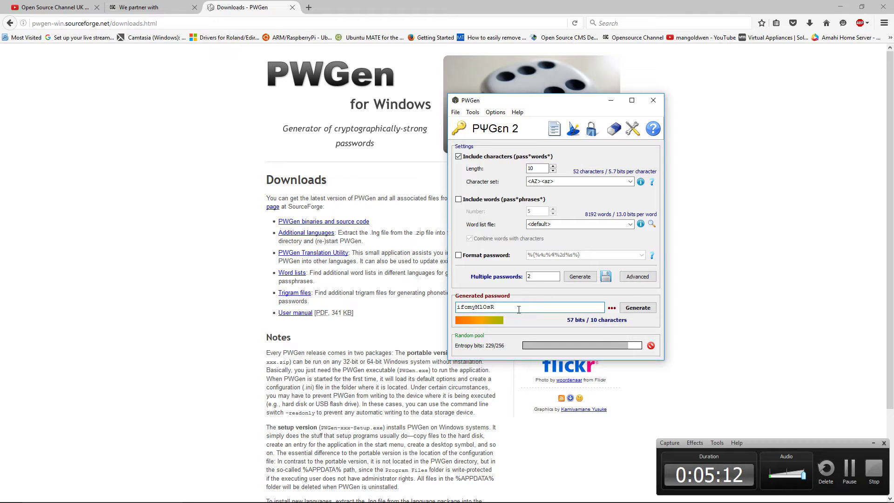
pyautogui.moveTo(515, 309); pyautogui.dragTo(459, 311)
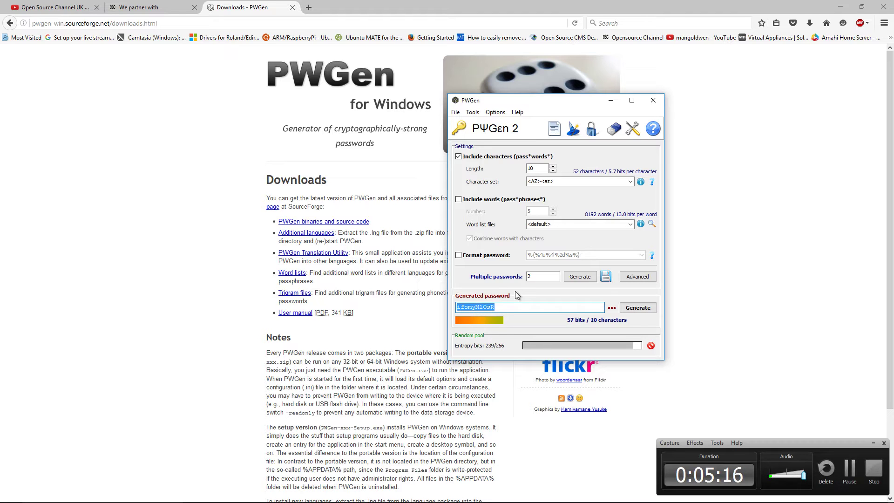
pyautogui.click(512, 307)
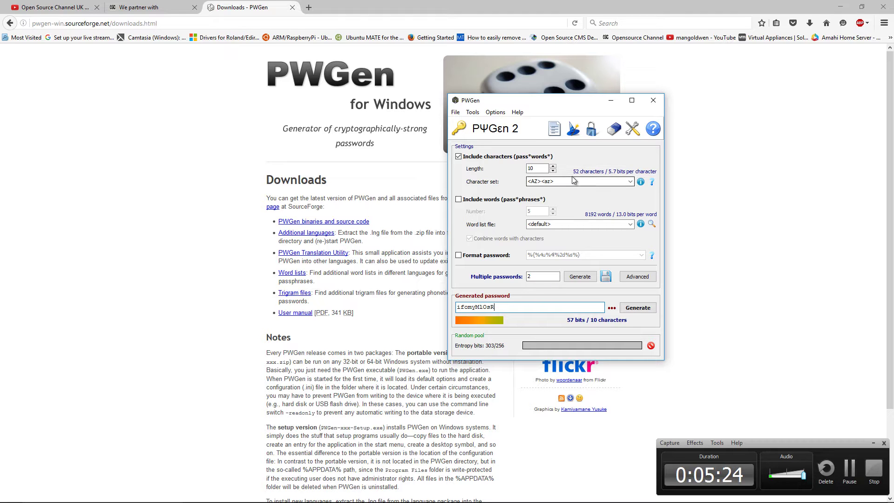
# Step: Raise the length to 15 and generate passwords with letters, digits, symbols and high characters
pyautogui.click(554, 165)
pyautogui.click(553, 166)
pyautogui.click(553, 166)
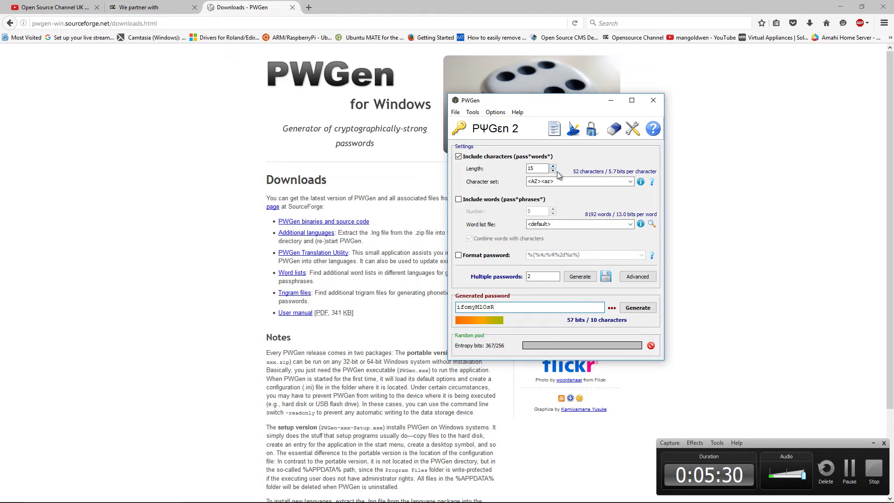
pyautogui.click(624, 182)
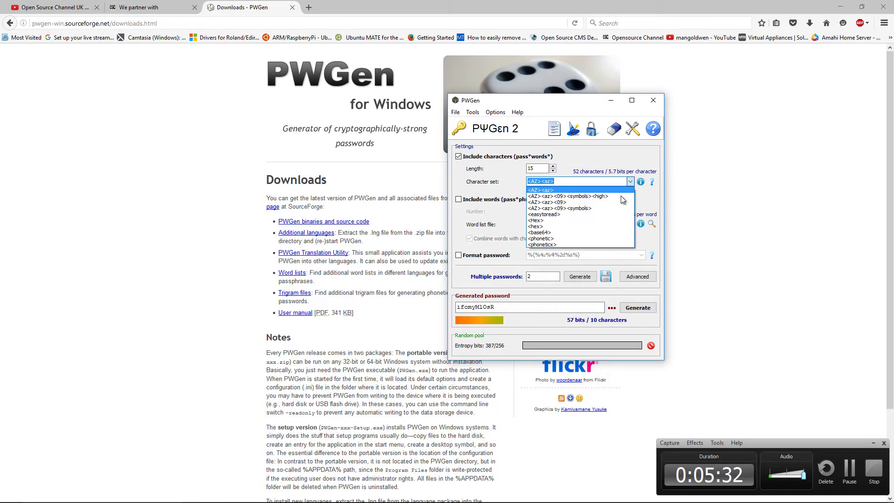
pyautogui.click(612, 196)
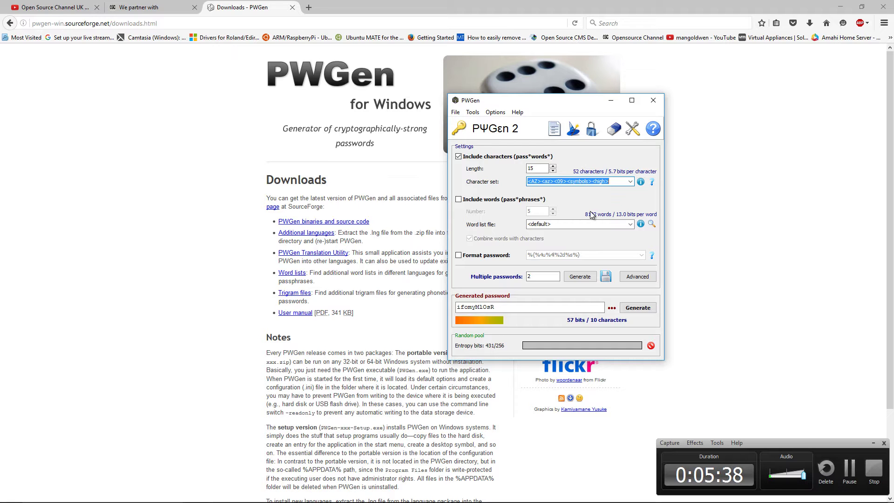
pyautogui.click(635, 307)
pyautogui.click(559, 309)
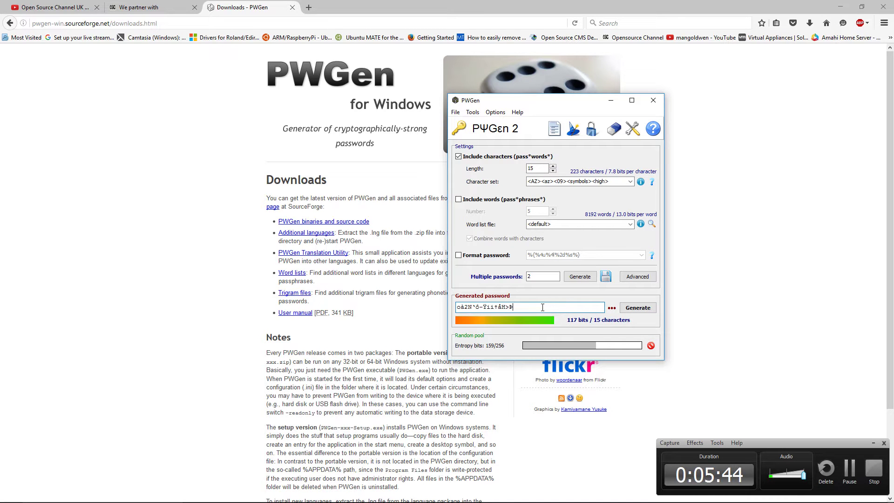
pyautogui.moveTo(509, 307); pyautogui.dragTo(518, 307)
pyautogui.click(519, 308)
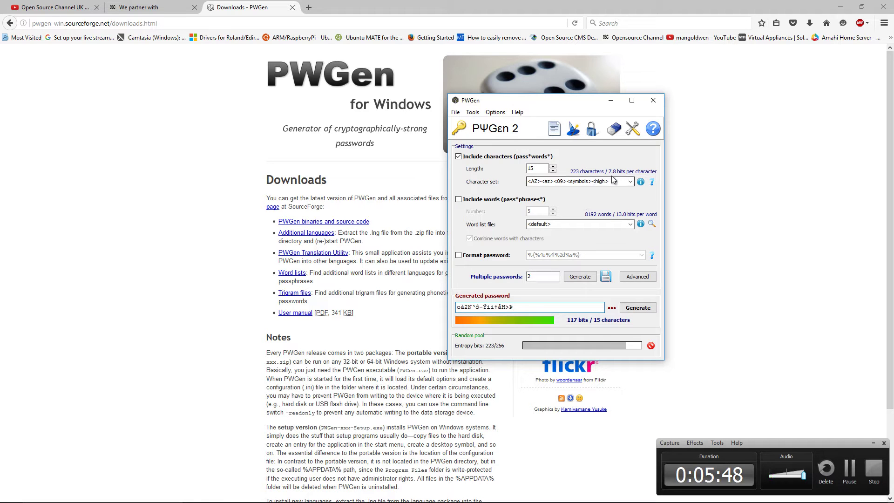
# Step: Switch to <AZ><az><09><symbols> and generate a 98-bit 15-character password
pyautogui.click(632, 181)
pyautogui.click(599, 206)
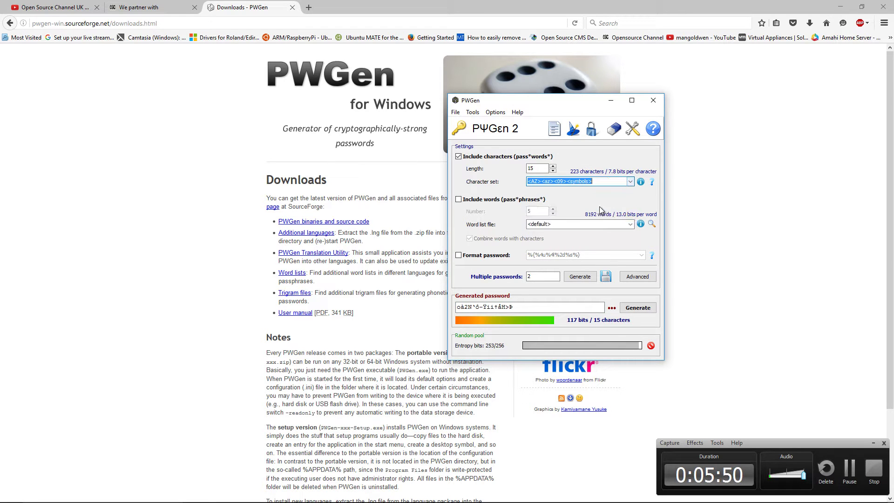
pyautogui.click(634, 308)
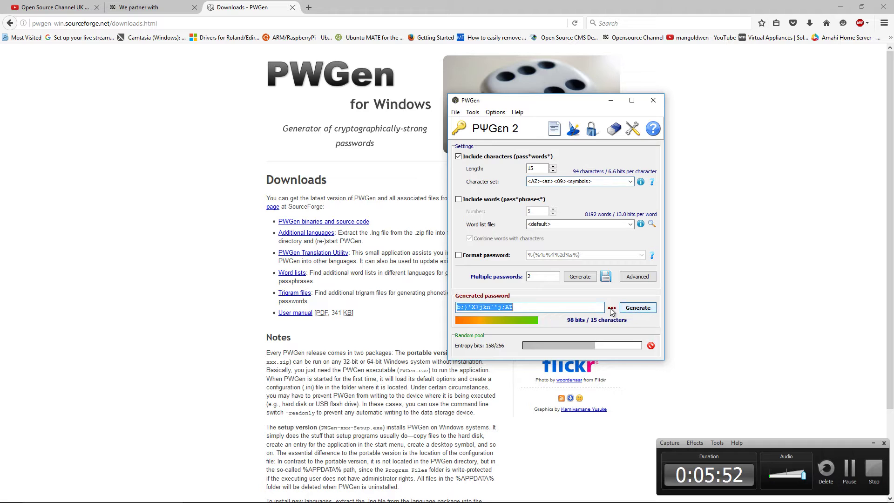
pyautogui.click(585, 307)
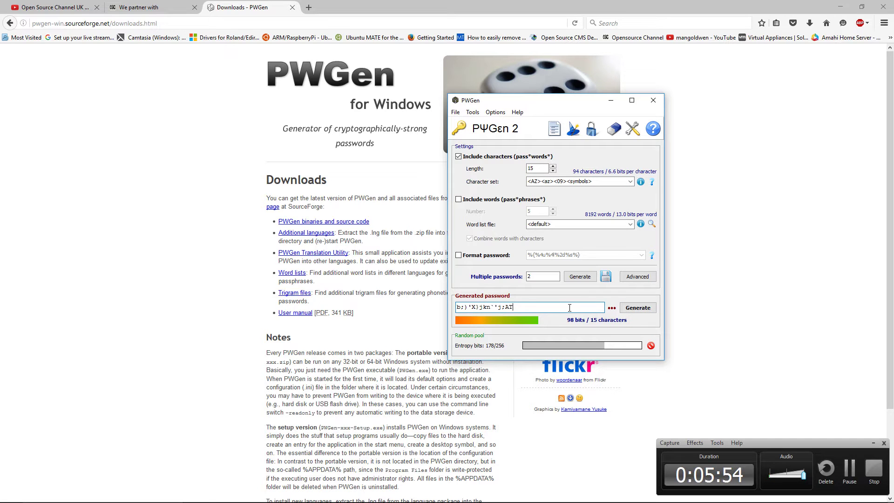
# Step: Set Multiple passwords to 10, generate the ten 98-bit passwords, then close the list
pyautogui.moveTo(569, 307); pyautogui.dragTo(452, 317)
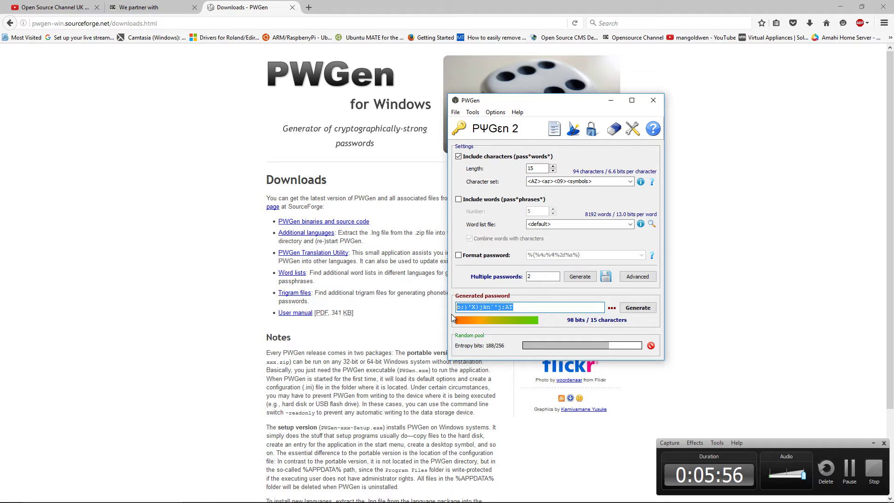
pyautogui.doubleClick(539, 274)
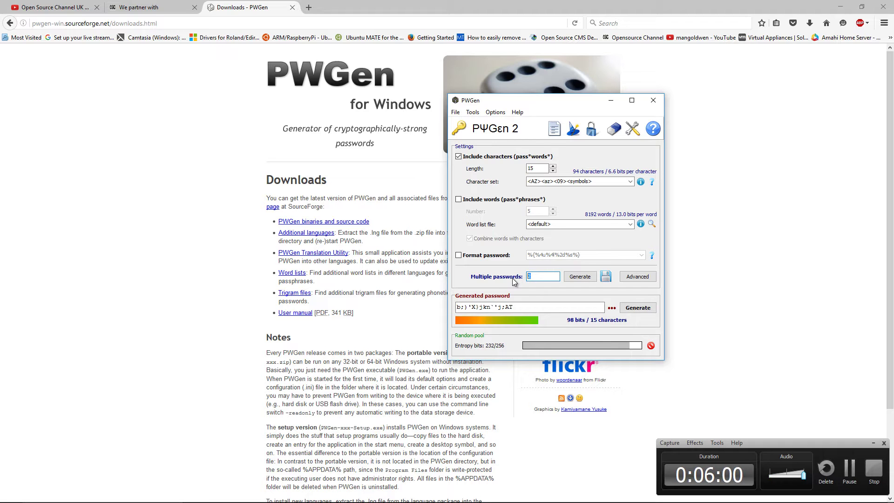
pyautogui.write('10')
pyautogui.click(581, 278)
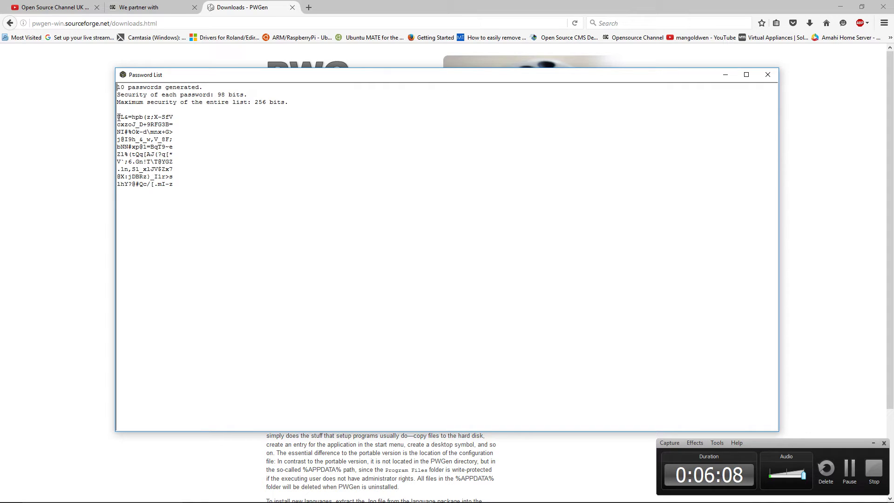
pyautogui.moveTo(118, 117)
pyautogui.mouseDown()
pyautogui.moveTo(200, 184)
pyautogui.moveTo(240, 193)
pyautogui.mouseUp()
pyautogui.click(239, 194)
pyautogui.click(768, 75)
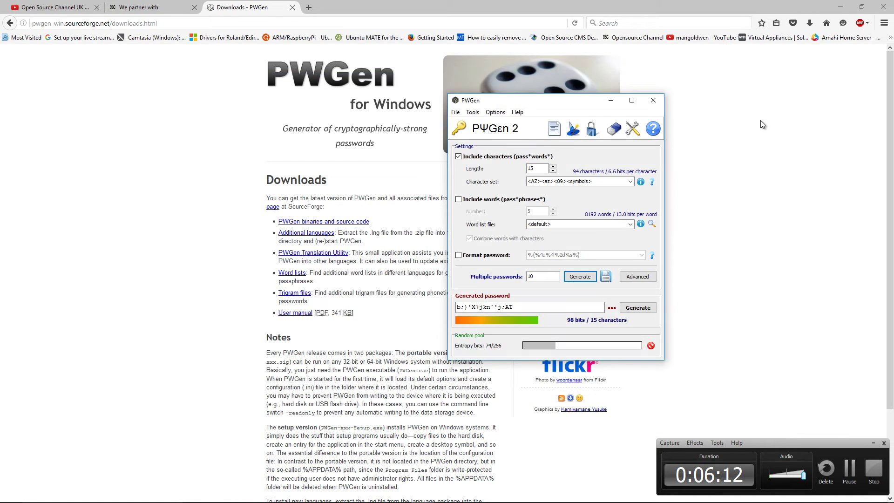
pyautogui.moveTo(565, 100); pyautogui.dragTo(750, 83)
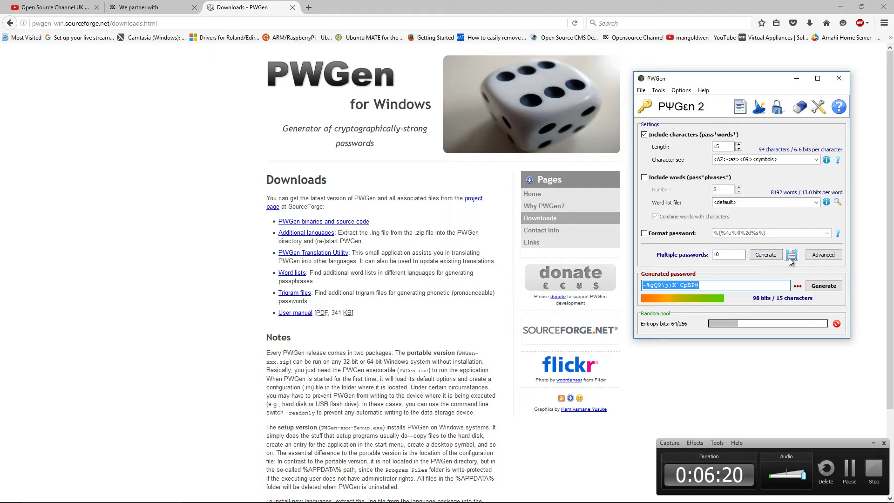
# Step: Review the advanced password options, including exclude ambiguous characters, and close them unchanged
pyautogui.click(822, 254)
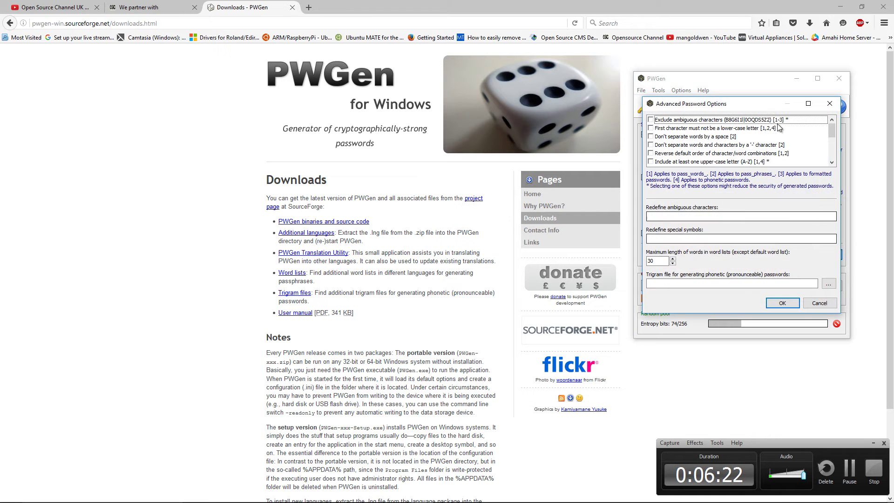
pyautogui.moveTo(774, 104); pyautogui.dragTo(569, 128)
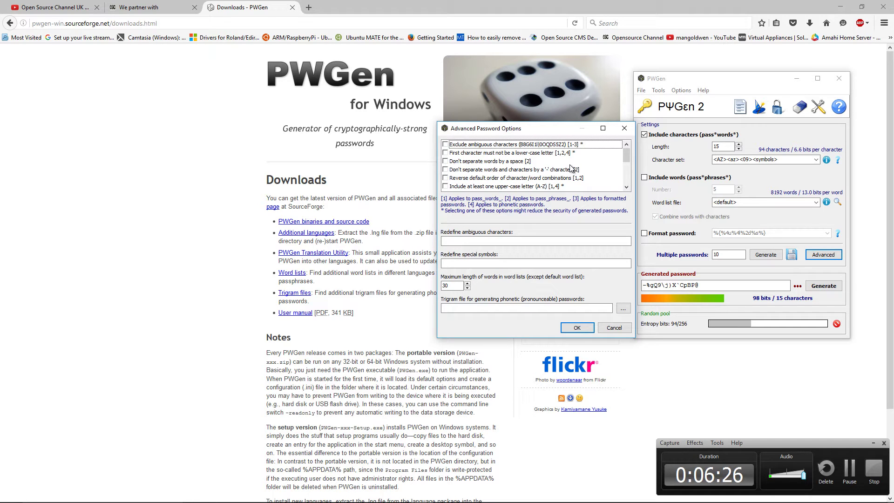
pyautogui.click(465, 146)
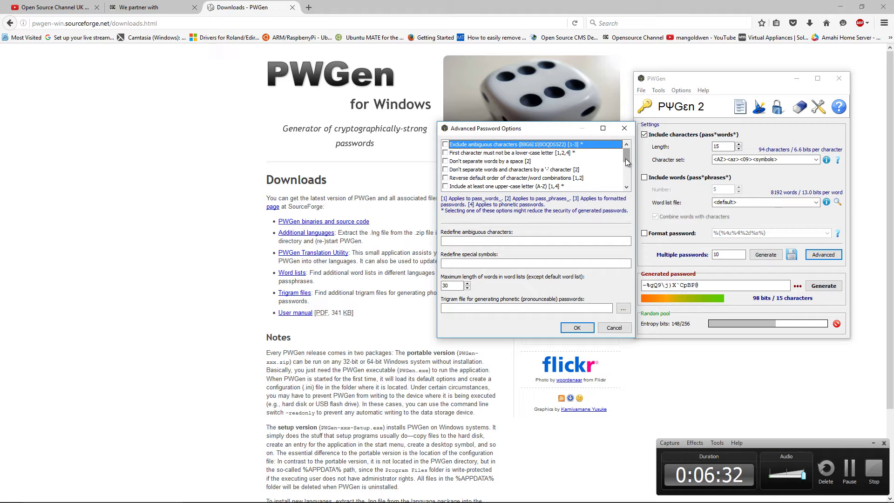
pyautogui.moveTo(625, 158); pyautogui.dragTo(625, 186)
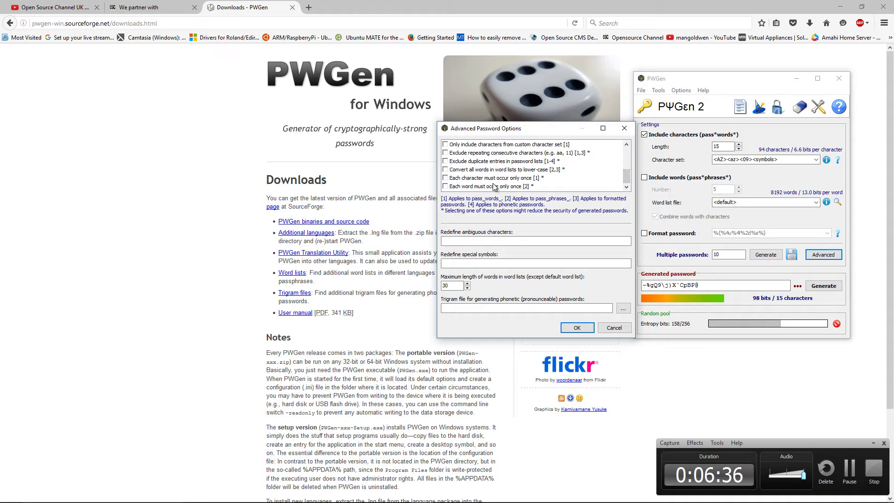
pyautogui.click(623, 128)
# Step: Enable Include words with 1 word from the default list, leaving the word-list file unchanged
pyautogui.click(669, 179)
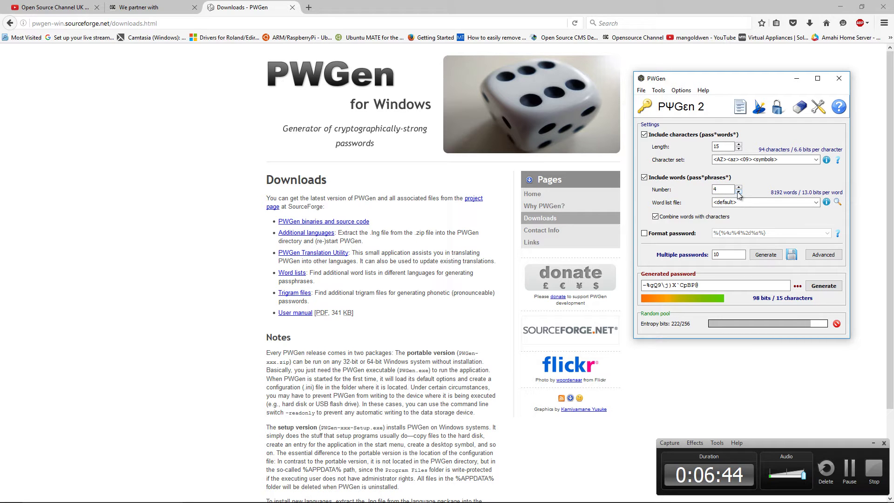
pyautogui.doubleClick(738, 192)
pyautogui.click(759, 202)
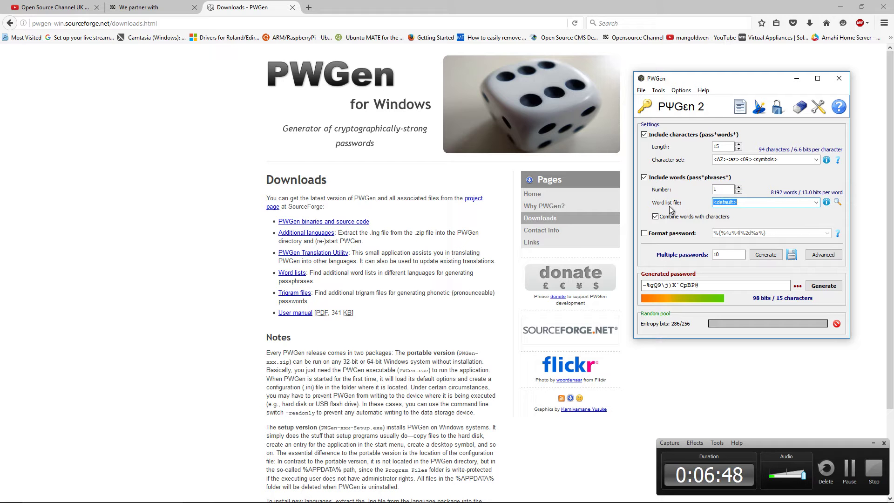
pyautogui.click(837, 202)
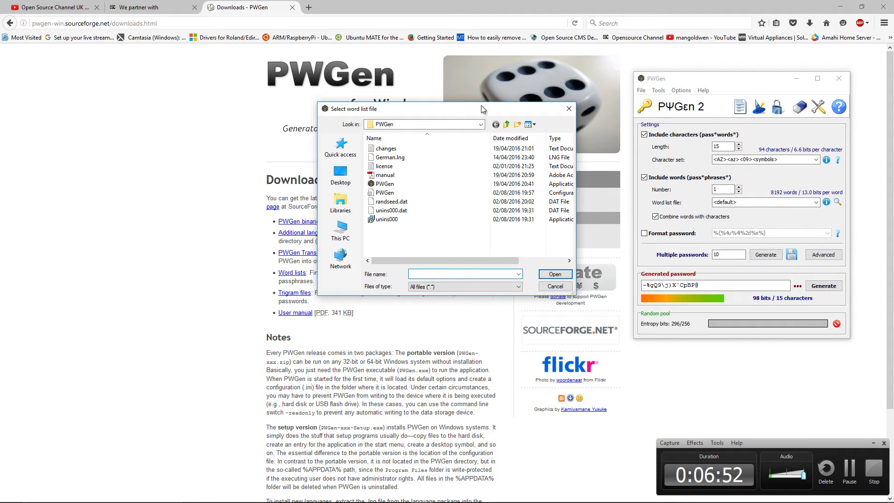
pyautogui.moveTo(495, 113); pyautogui.dragTo(613, 129)
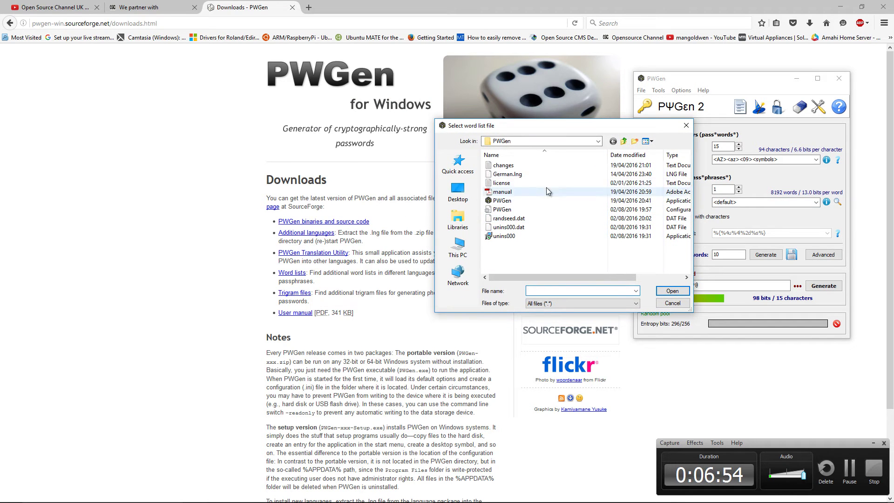
pyautogui.click(685, 127)
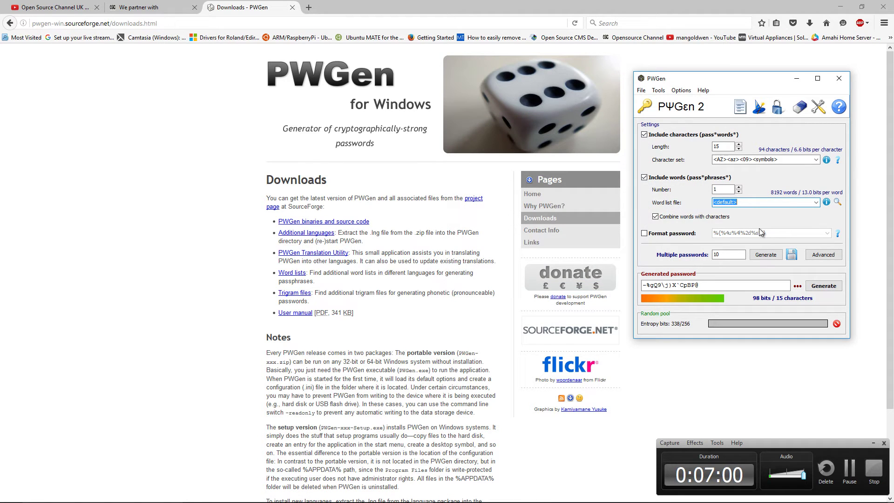
# Step: Set the character length to 25 and generate a 29-character, 176-bit password
pyautogui.moveTo(746, 87)
pyautogui.mouseDown()
pyautogui.moveTo(459, 86)
pyautogui.moveTo(745, 76)
pyautogui.mouseUp()
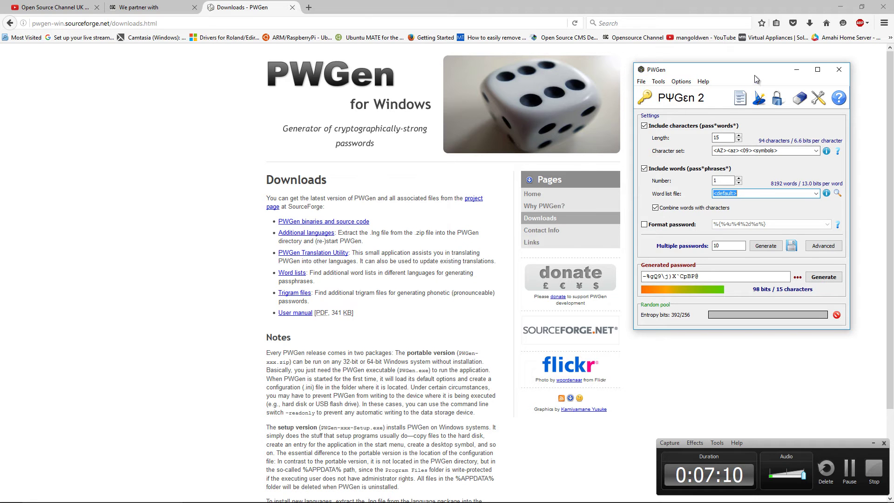
pyautogui.moveTo(754, 80); pyautogui.dragTo(745, 84)
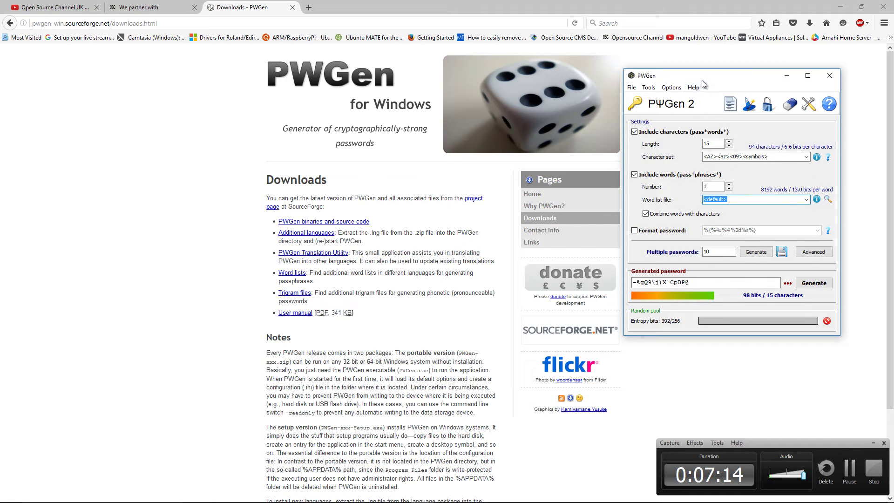
pyautogui.moveTo(702, 78); pyautogui.dragTo(681, 81)
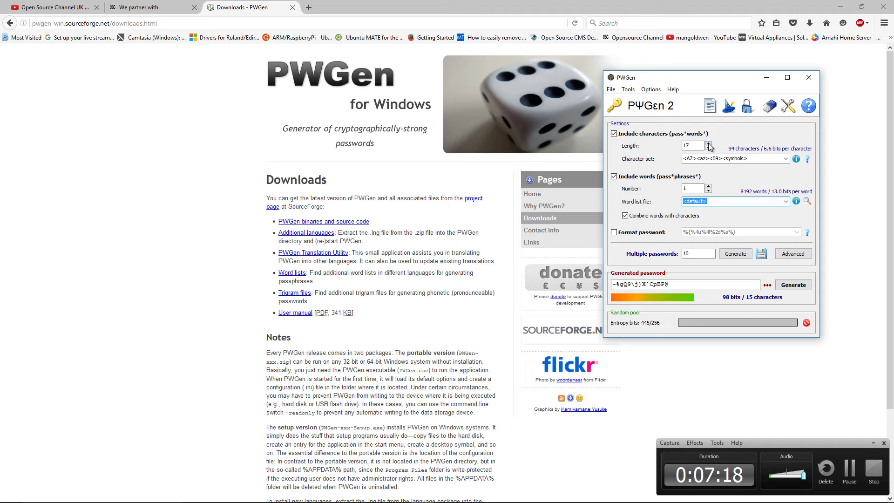
pyautogui.click(708, 144)
pyautogui.click(709, 144)
pyautogui.click(709, 144)
pyautogui.click(709, 144)
pyautogui.click(709, 144)
pyautogui.click(791, 285)
pyautogui.click(750, 283)
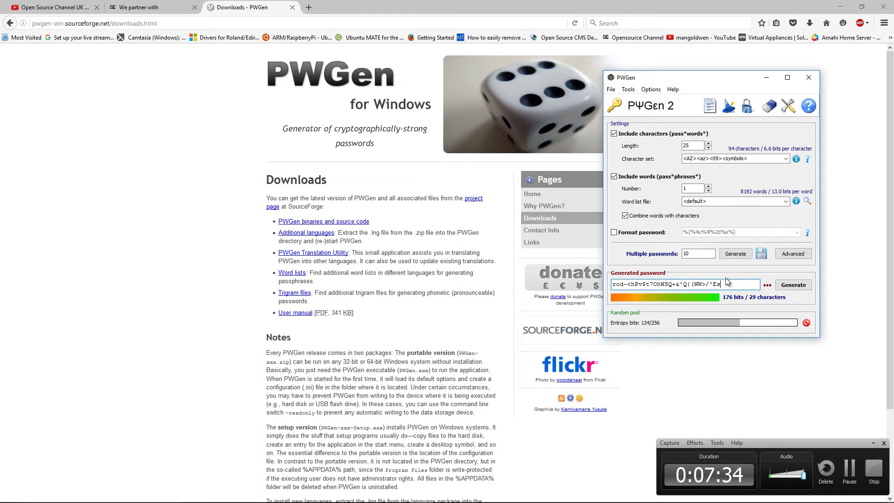
# Step: Close PWGen and return to the Open Source Channel UK YouTube tab
pyautogui.click(809, 78)
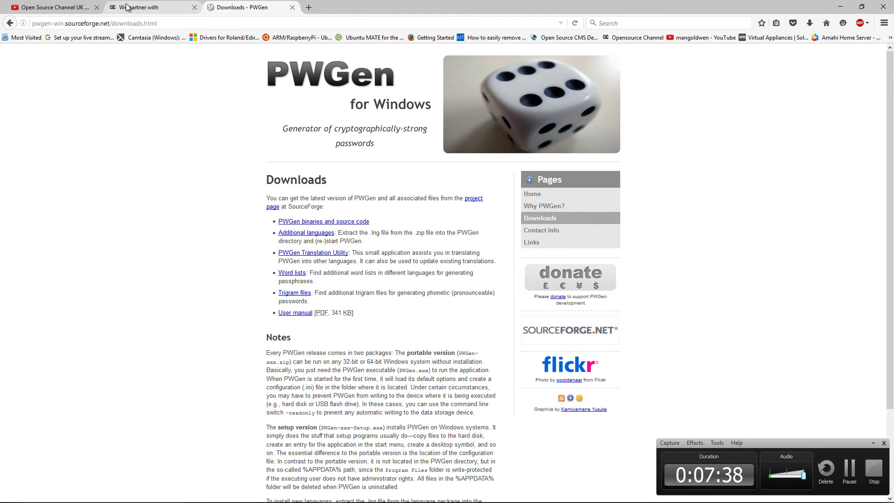
pyautogui.click(70, 9)
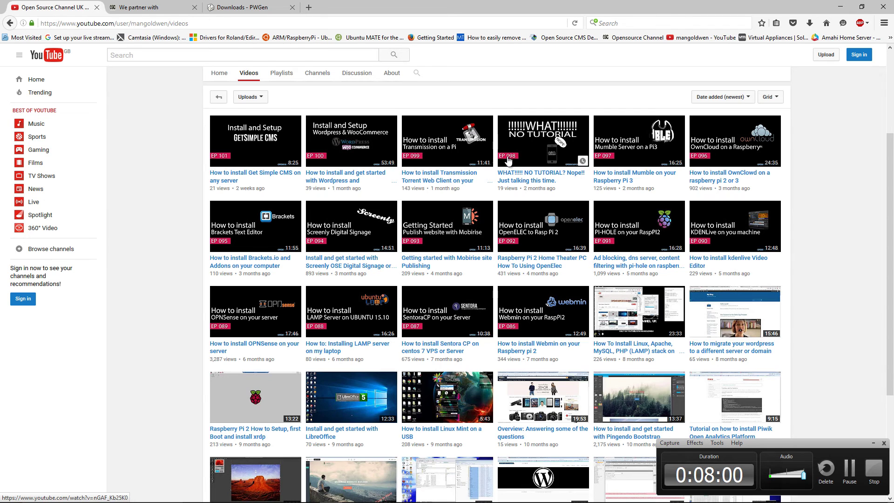
pyautogui.scroll(2, 447, 118)
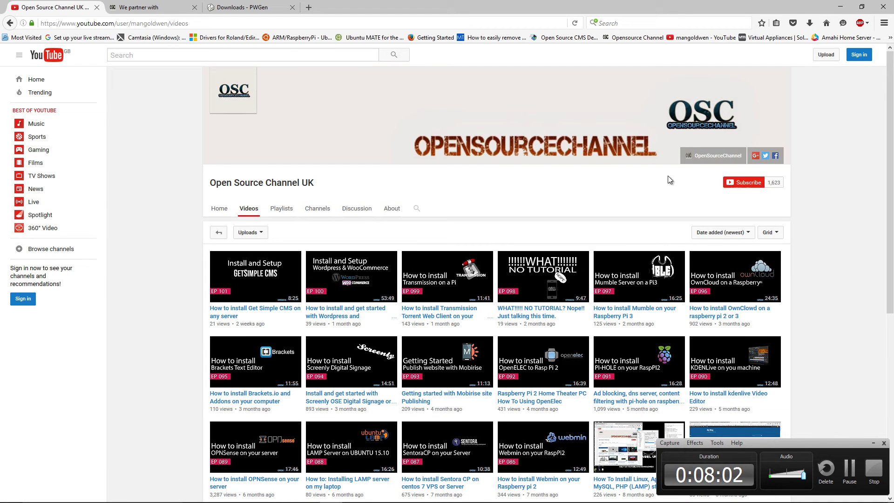